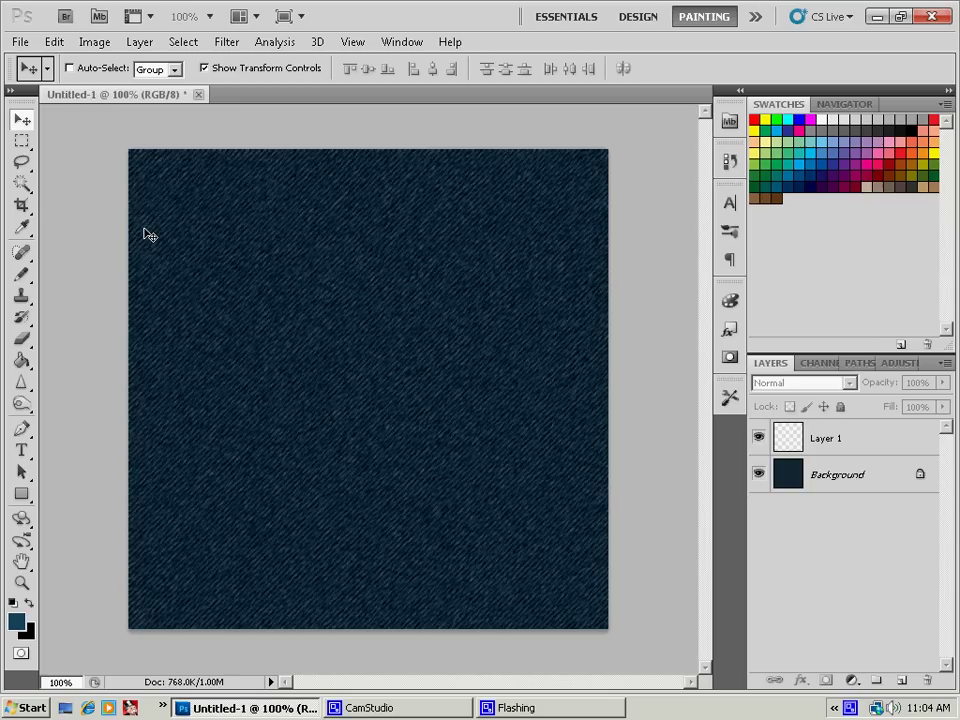
Create a new 512 × 512 pixel document
{"action": "left_click", "coordinate": [22, 42]}
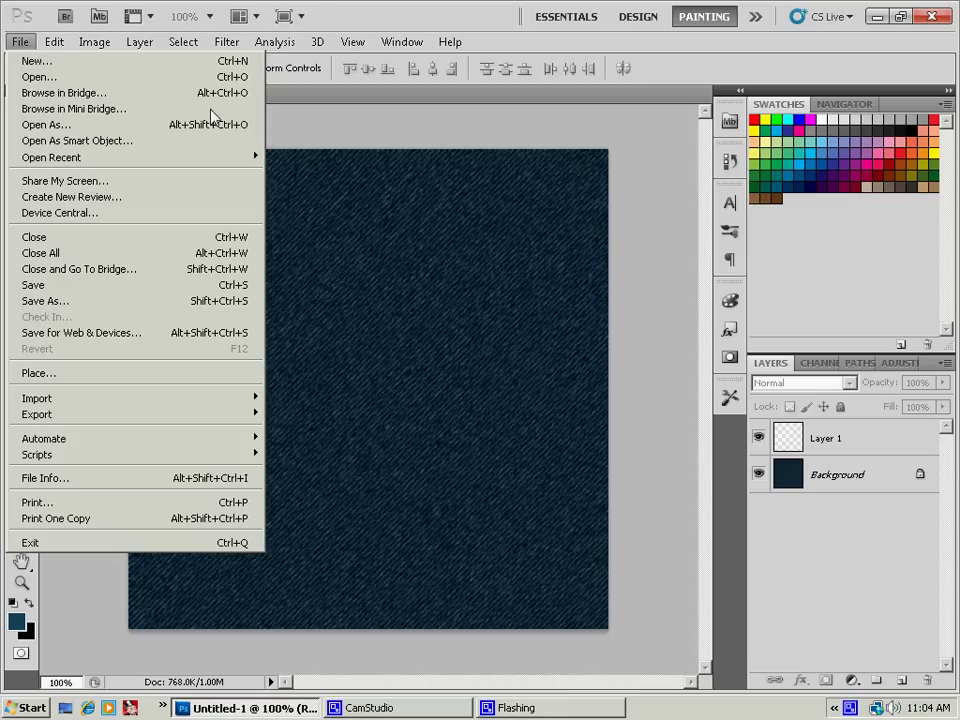
{"action": "left_click", "coordinate": [37, 61]}
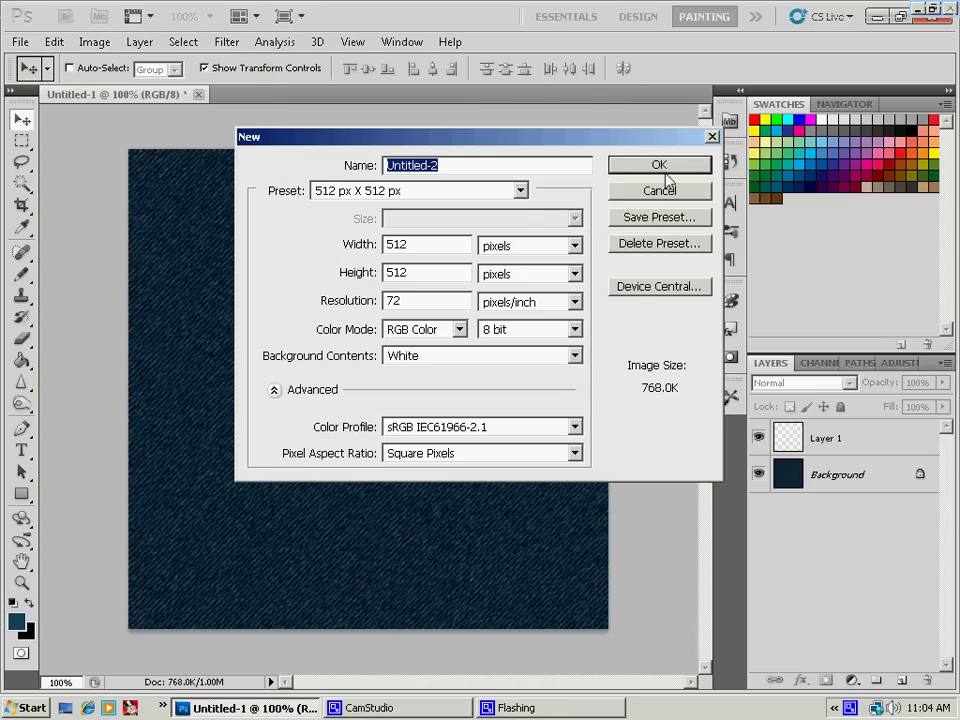
{"action": "left_click", "coordinate": [664, 167]}
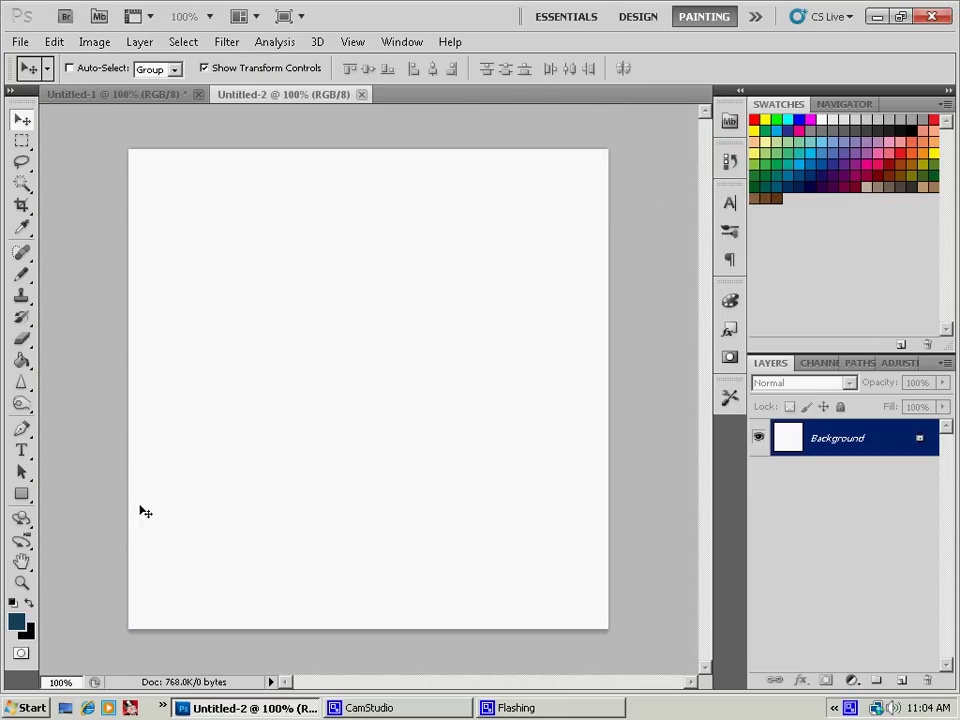
Set the foreground colour to medium blue #286691
{"action": "left_click", "coordinate": [16, 621]}
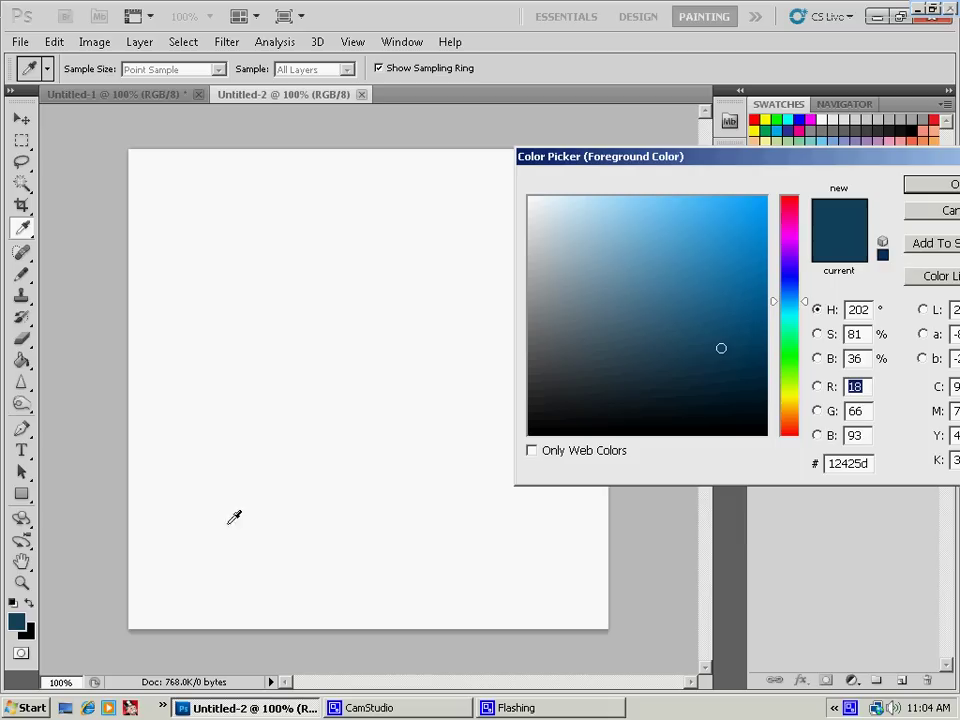
{"action": "mouse_move", "coordinate": [799, 308]}
{"action": "left_mouse_down"}
{"action": "mouse_move", "coordinate": [803, 298]}
{"action": "mouse_move", "coordinate": [803, 318]}
{"action": "mouse_move", "coordinate": [803, 298]}
{"action": "left_mouse_up"}
{"action": "left_click", "coordinate": [701, 300]}
{"action": "key", "text": "Return"}
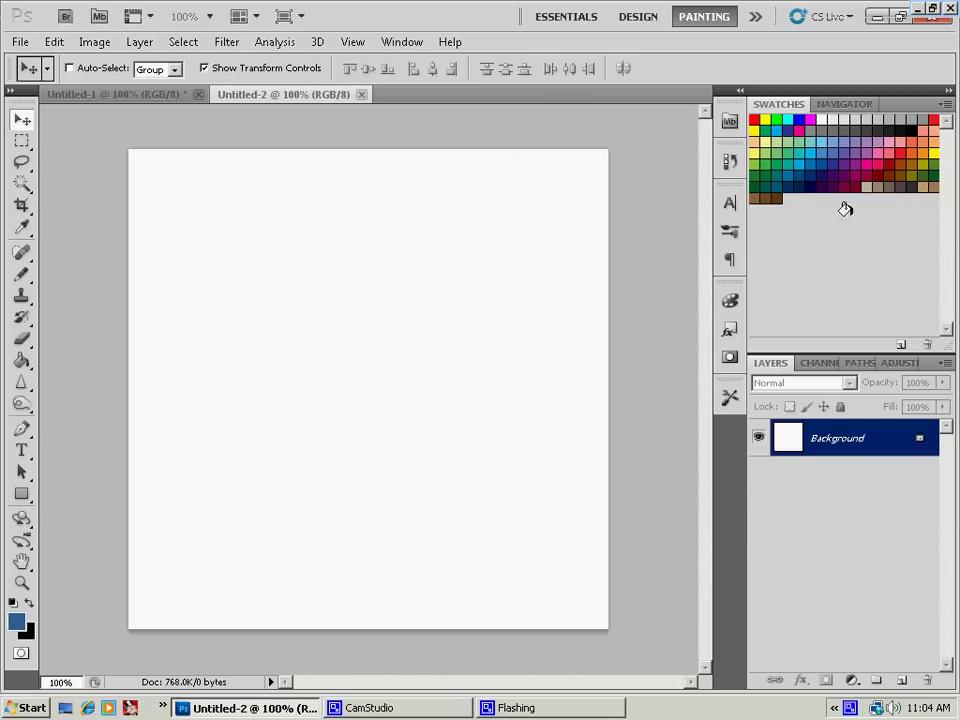
Fill the whole canvas with the blue foreground colour using the Paint Bucket
{"action": "left_click", "coordinate": [21, 360]}
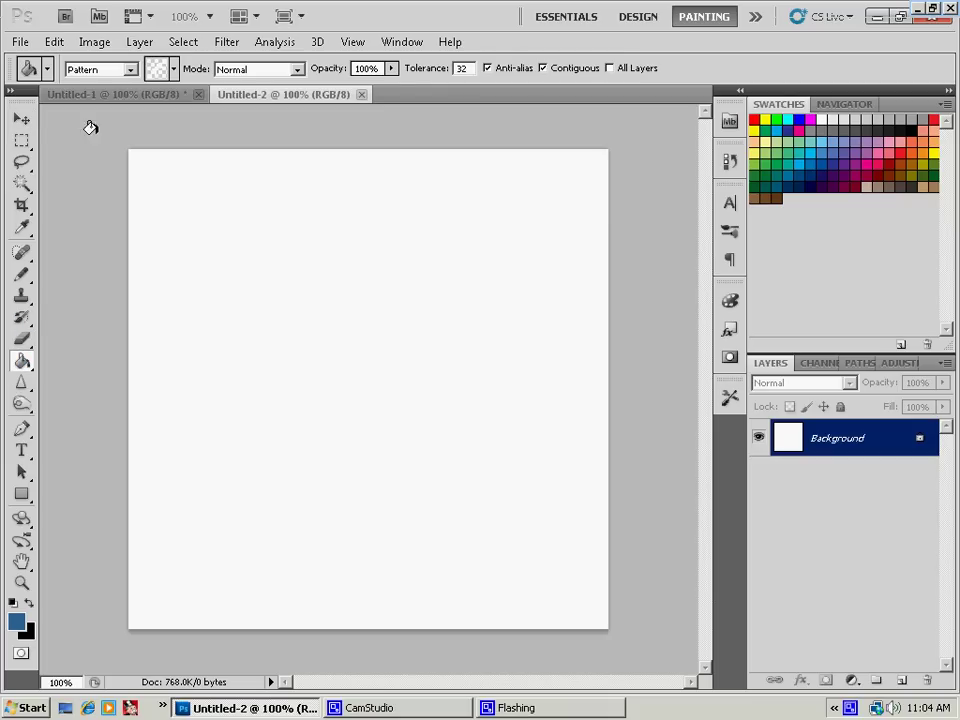
{"action": "left_click", "coordinate": [100, 69]}
{"action": "left_click", "coordinate": [90, 87]}
{"action": "left_click", "coordinate": [360, 307]}
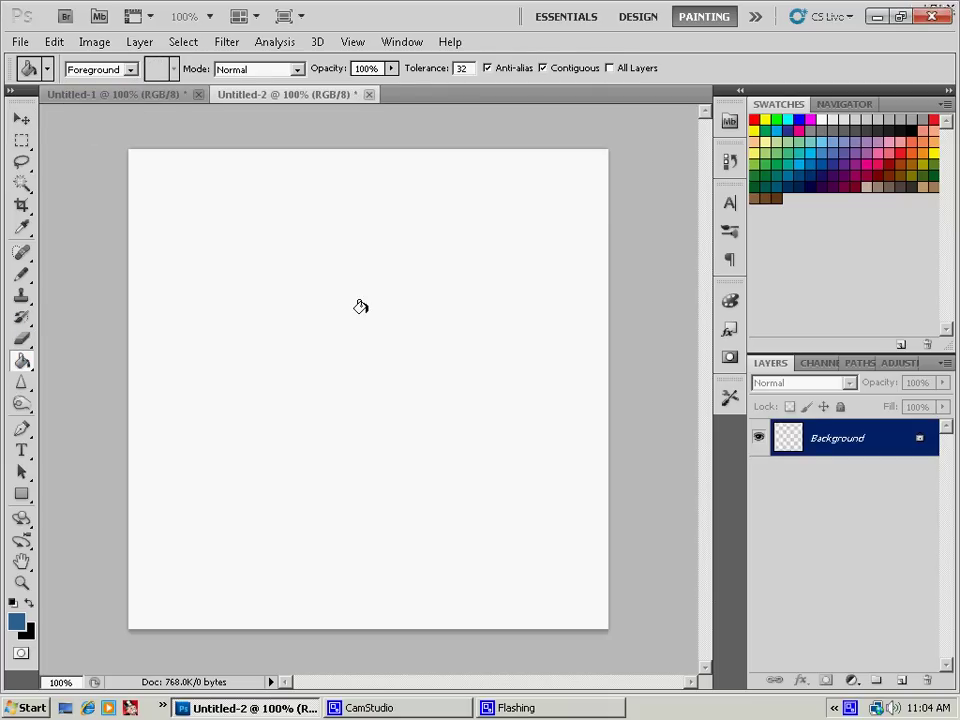
{"action": "left_click", "coordinate": [360, 307]}
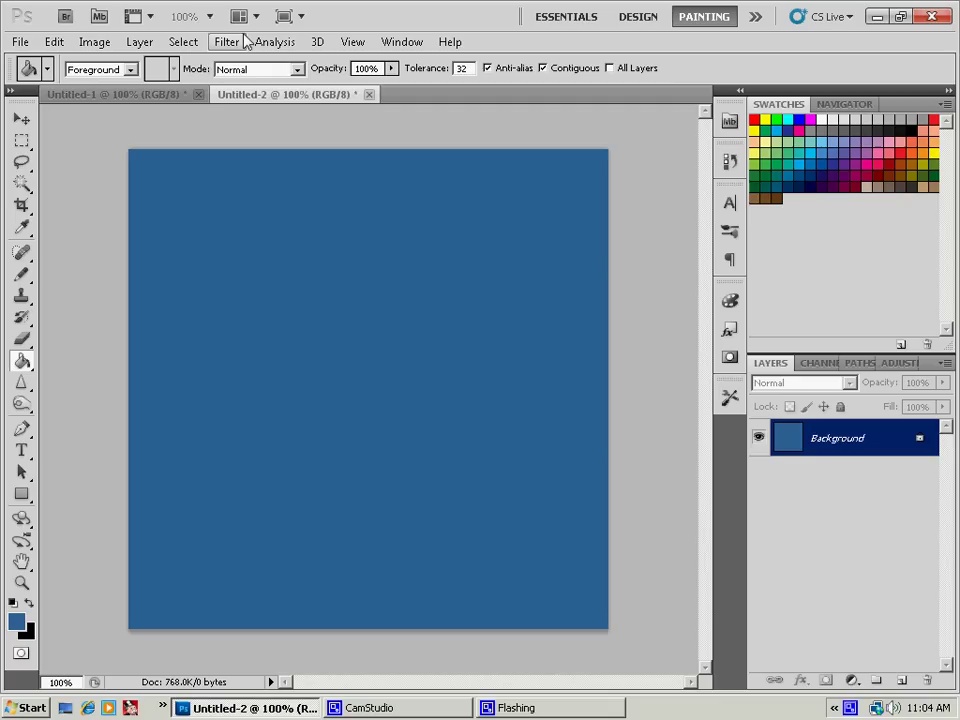
Apply Halftone Pattern with Size 1, Contrast 4 and Dot pattern type to the blue canvas
{"action": "left_click", "coordinate": [228, 42]}
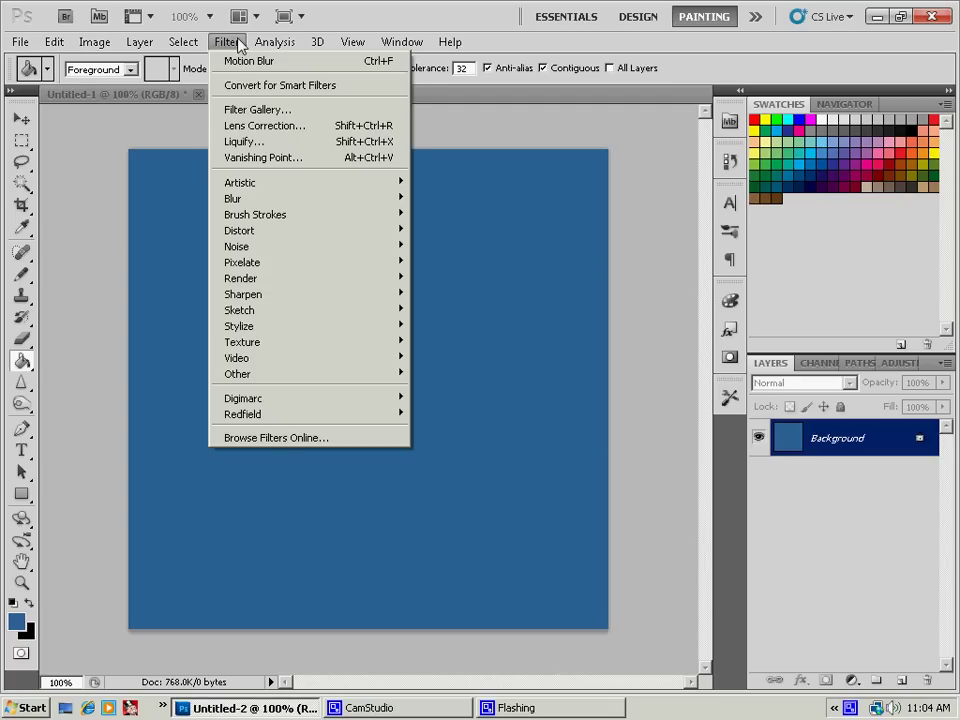
{"action": "mouse_move", "coordinate": [250, 311]}
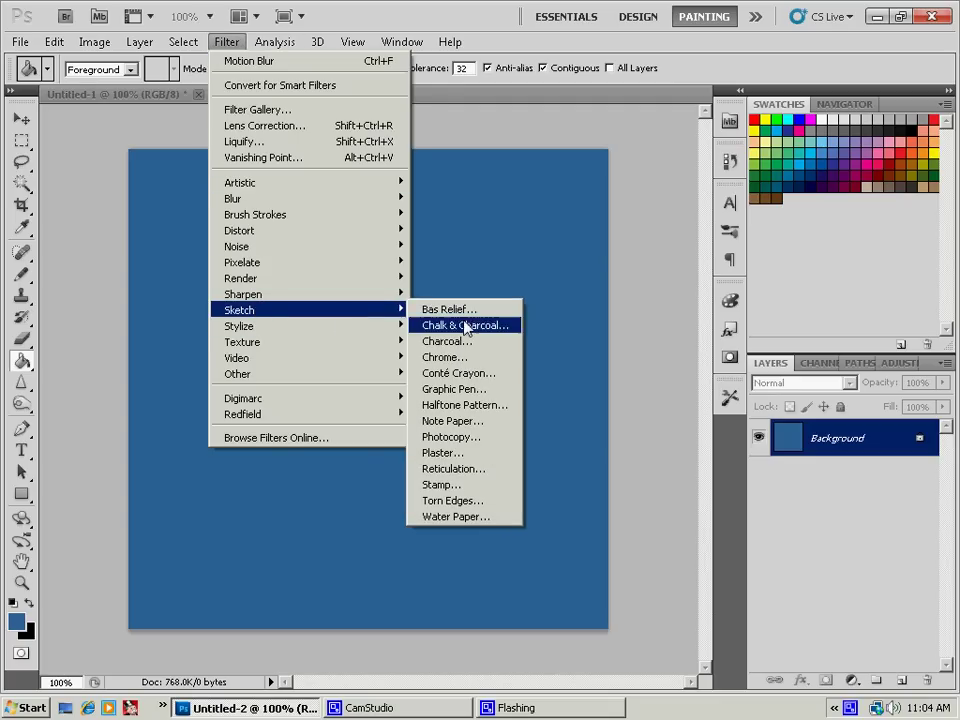
{"action": "left_click", "coordinate": [501, 410]}
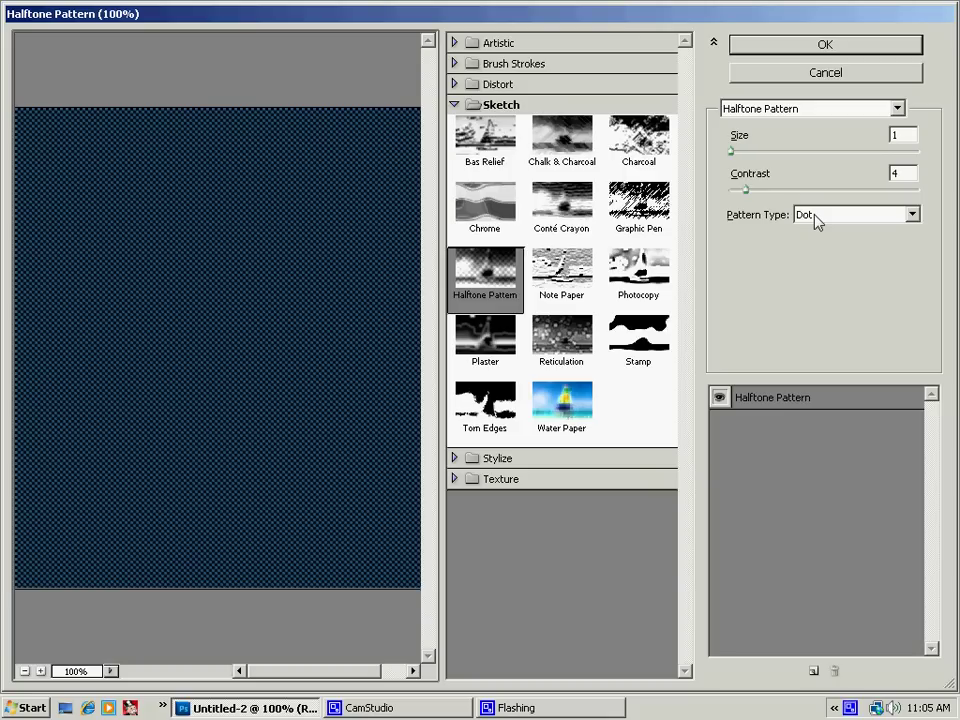
{"action": "left_click", "coordinate": [845, 52]}
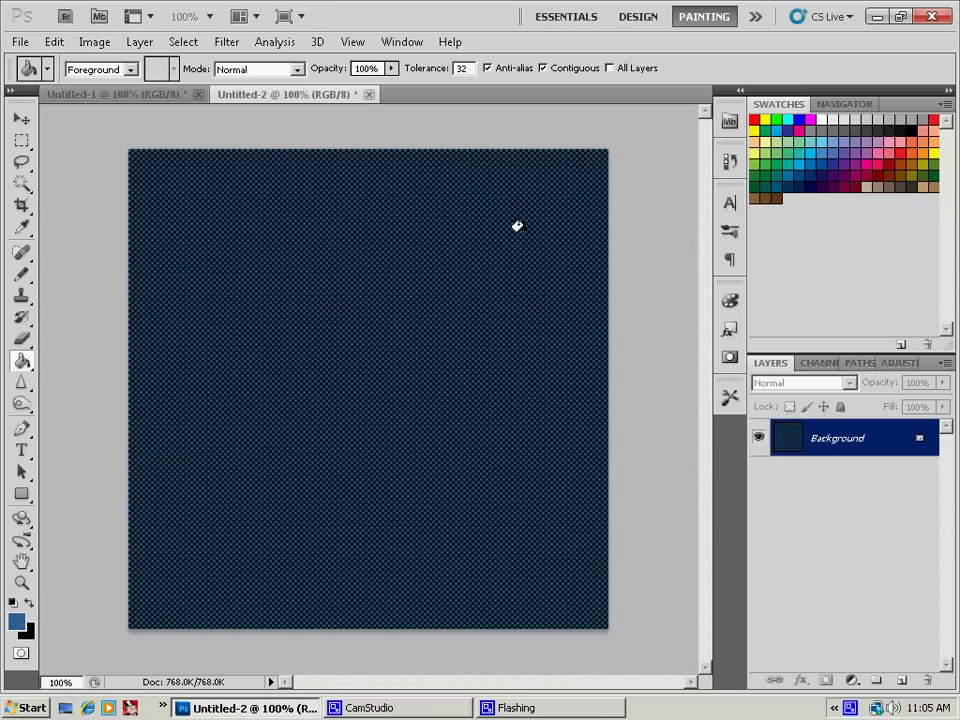
Apply Add Noise at 10%, Gaussian distribution, with Monochromatic kept on
{"action": "left_click", "coordinate": [224, 44]}
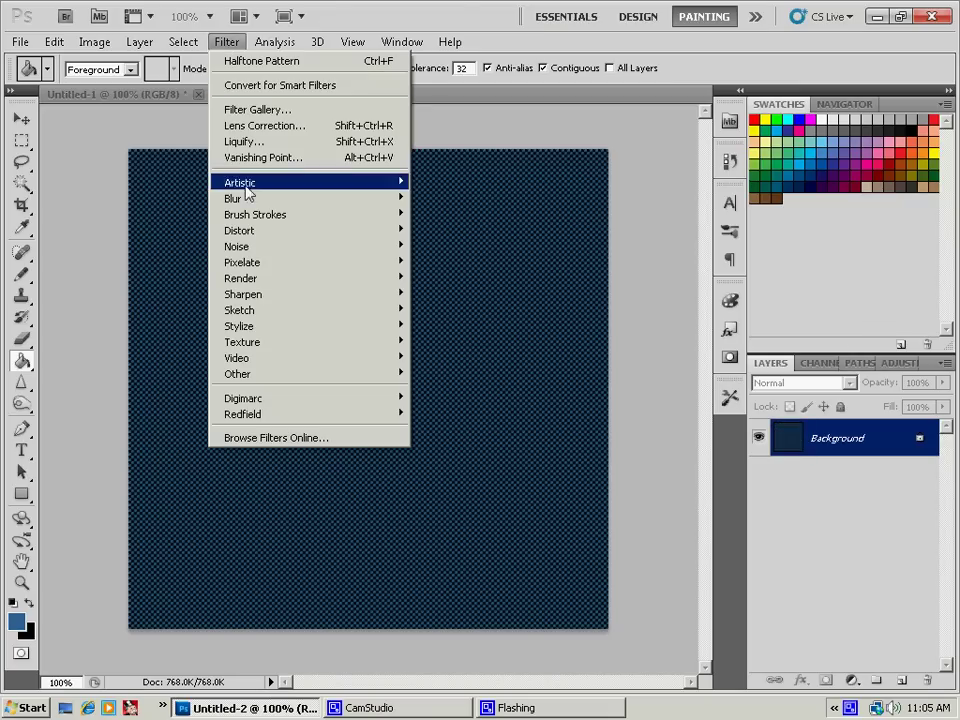
{"action": "mouse_move", "coordinate": [266, 248]}
{"action": "left_click", "coordinate": [450, 246]}
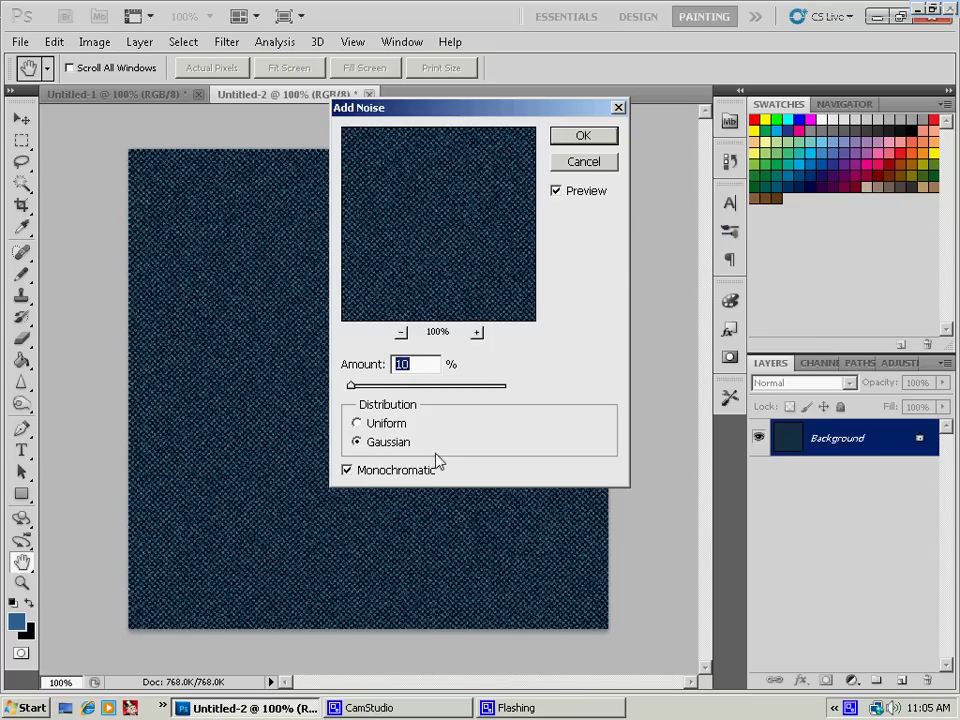
{"action": "left_click", "coordinate": [346, 471]}
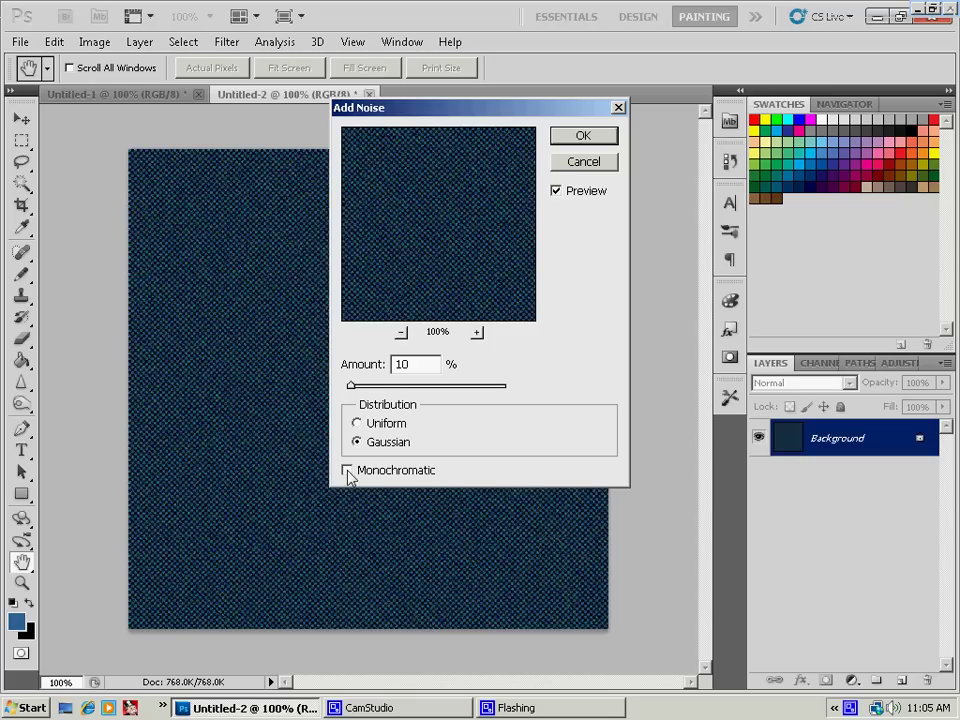
{"action": "left_click", "coordinate": [347, 471]}
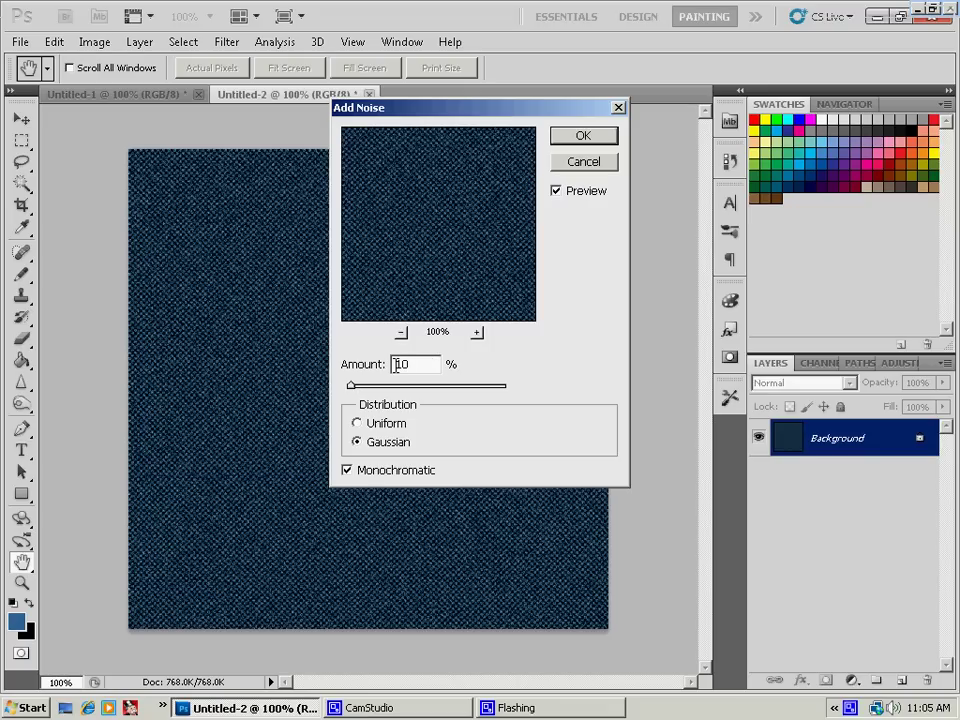
{"action": "left_click", "coordinate": [583, 137]}
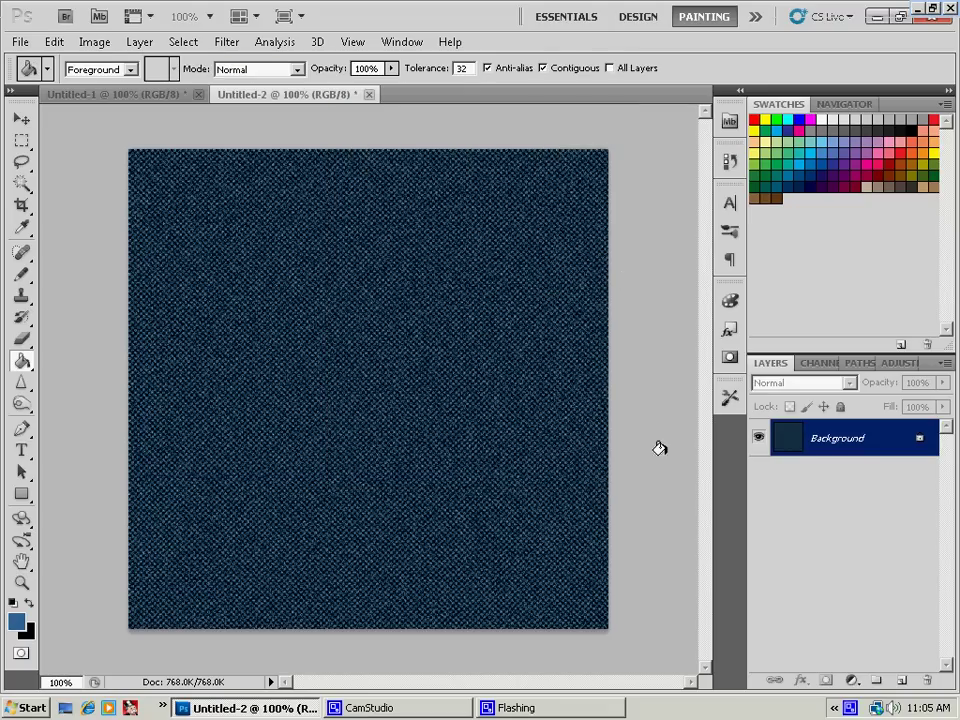
Apply Motion Blur with a 45° angle and 3-pixel distance to the texture
{"action": "left_click", "coordinate": [227, 42]}
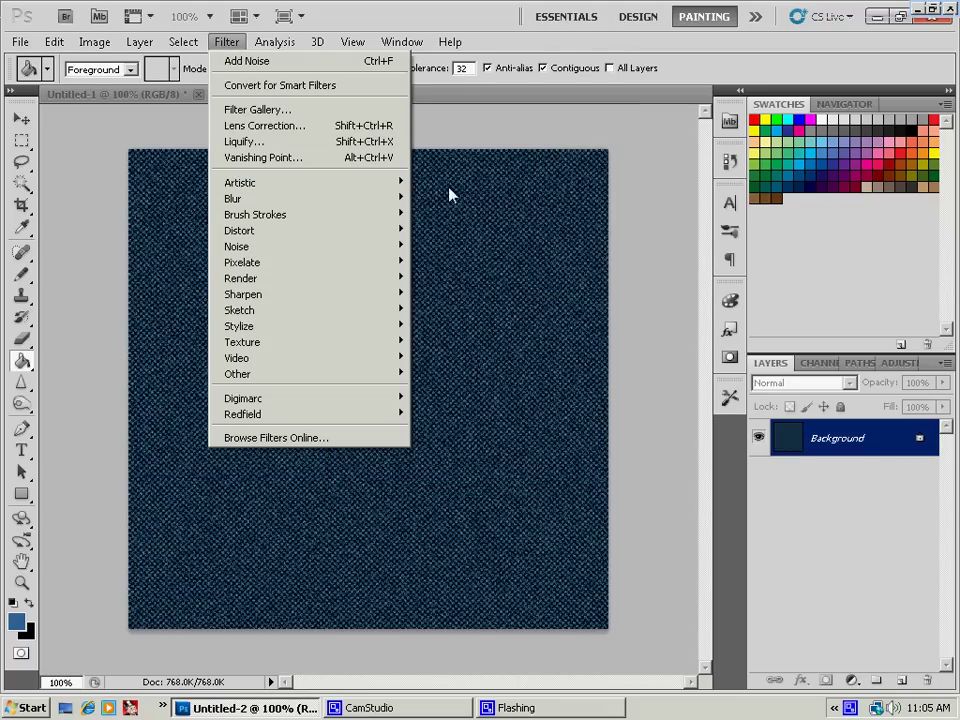
{"action": "mouse_move", "coordinate": [370, 198]}
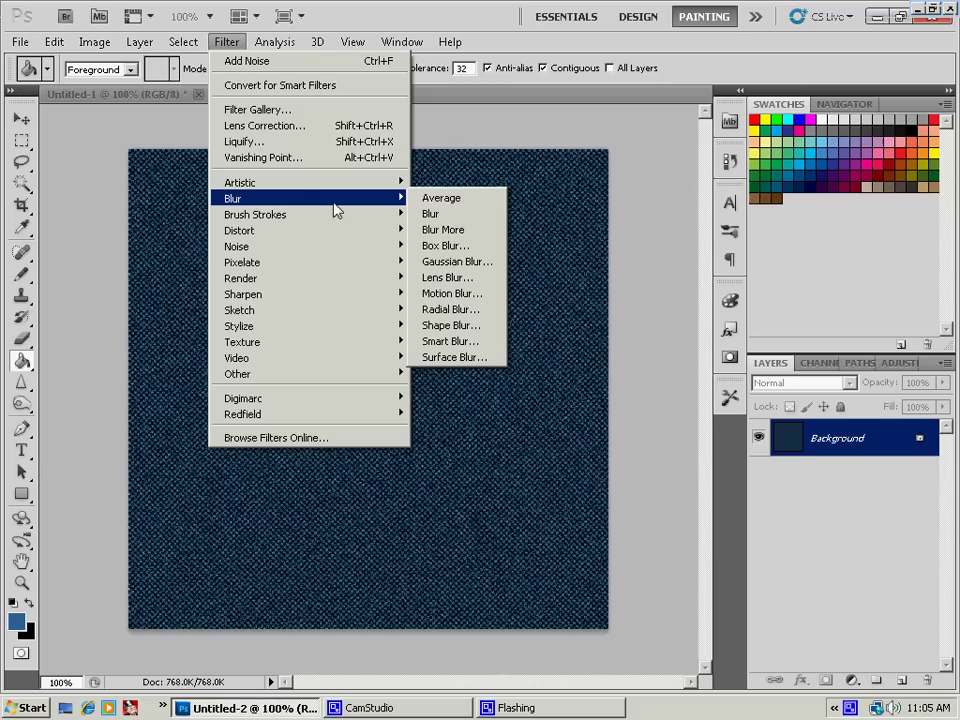
{"action": "left_click", "coordinate": [488, 294]}
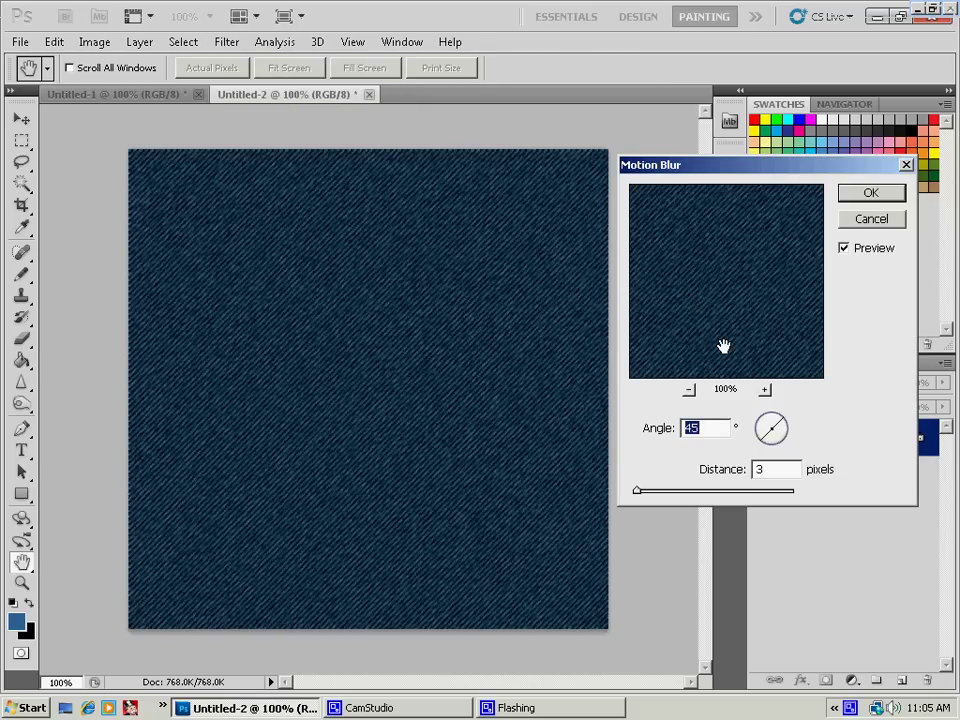
{"action": "left_click", "coordinate": [903, 205]}
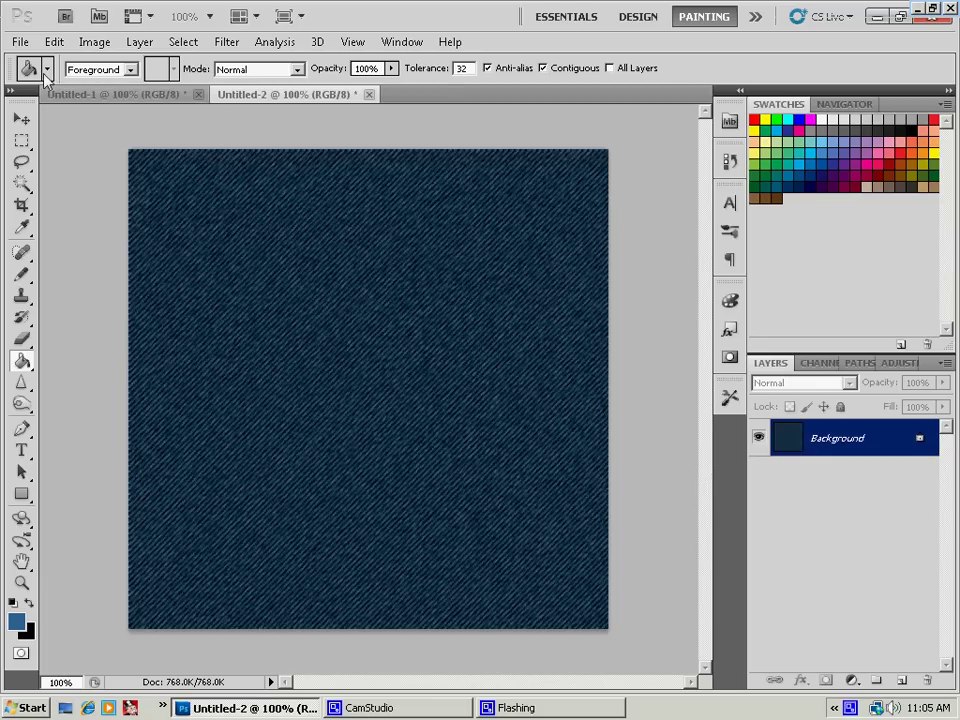
Start a new document, setting width to 4 pixels and selecting the height value
{"action": "left_click", "coordinate": [20, 44]}
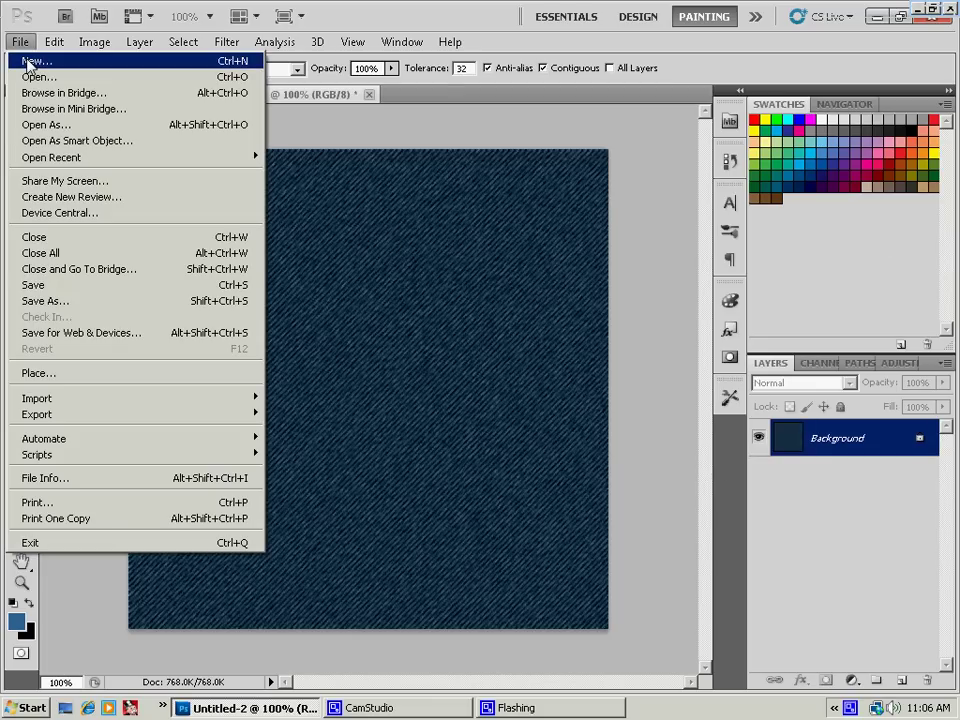
{"action": "left_click", "coordinate": [30, 62]}
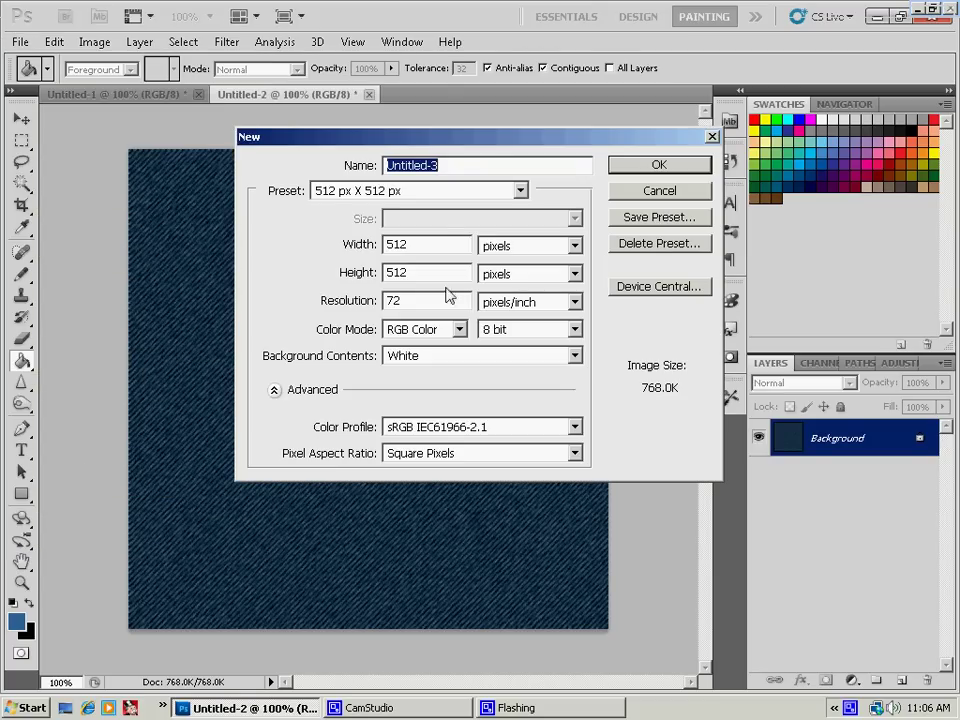
{"action": "double_click", "coordinate": [429, 239]}
{"action": "type", "text": "4"}
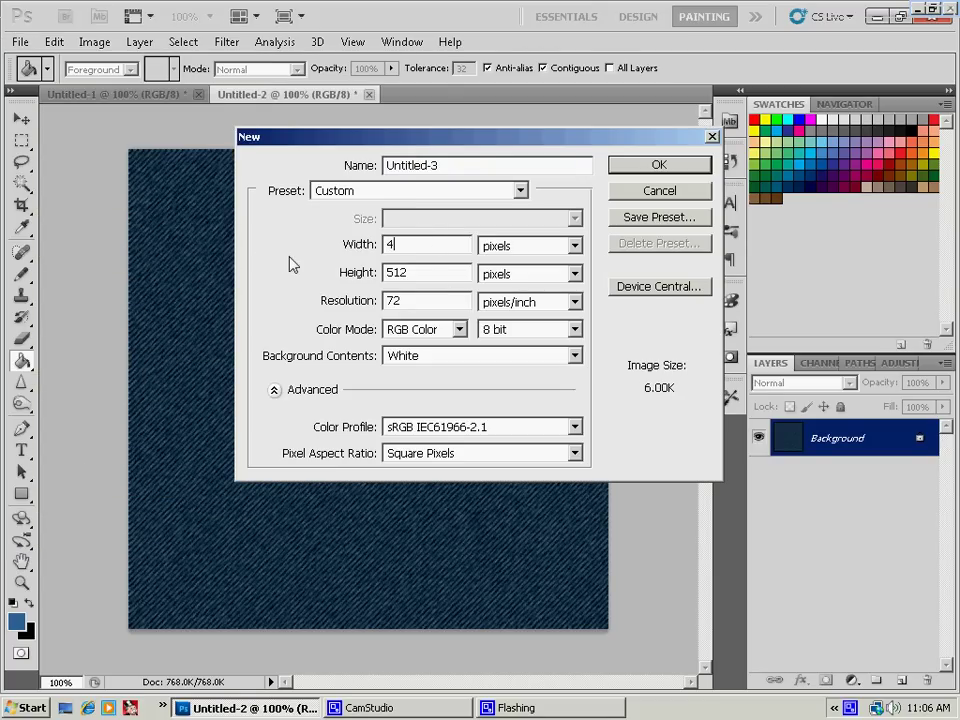
{"action": "double_click", "coordinate": [422, 272]}
Create the 4 × 4 px document, zoom to 3200%, and cover it with a black rectangle
{"action": "type", "text": "4"}
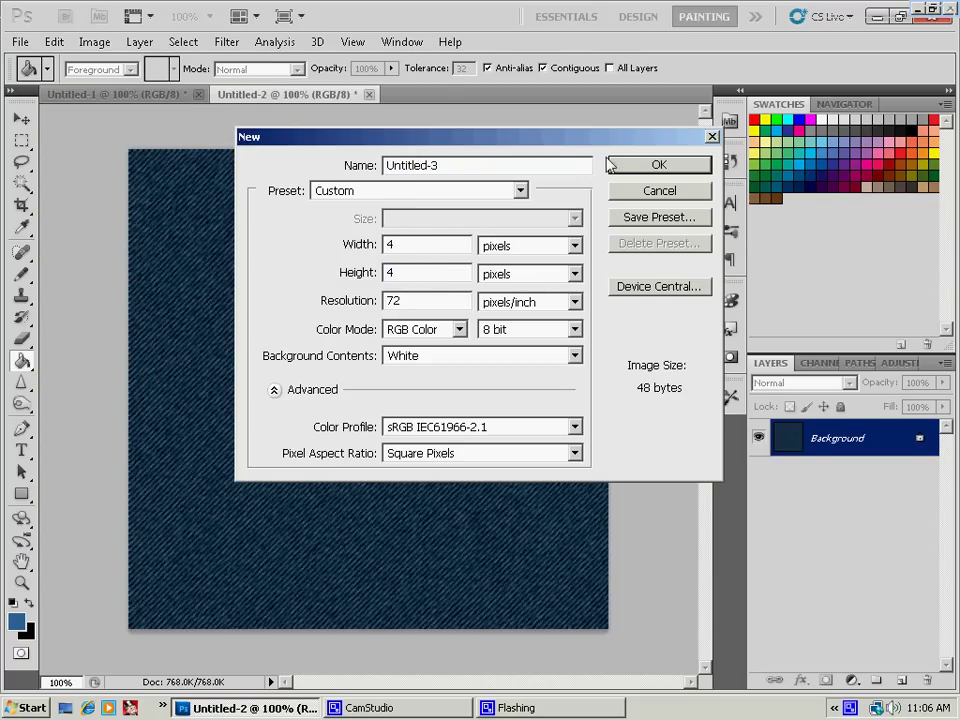
{"action": "left_click", "coordinate": [660, 165]}
{"action": "key", "text": "ctrl+plus"}
{"action": "key", "text": "ctrl+plus"}
{"action": "key", "text": "ctrl+plus"}
{"action": "key", "text": "ctrl+plus"}
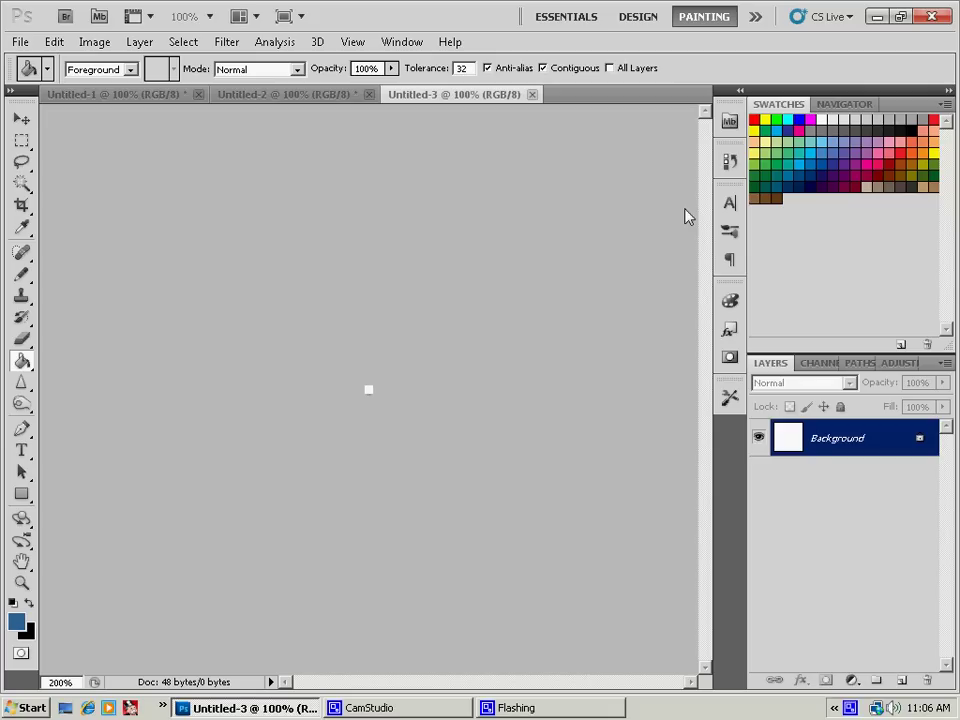
{"action": "key", "text": "ctrl+plus"}
{"action": "key", "text": "ctrl+plus"}
{"action": "key", "text": "ctrl+plus"}
{"action": "key", "text": "ctrl+plus"}
{"action": "key", "text": "ctrl+plus"}
{"action": "key", "text": "ctrl+plus"}
{"action": "key", "text": "ctrl+plus"}
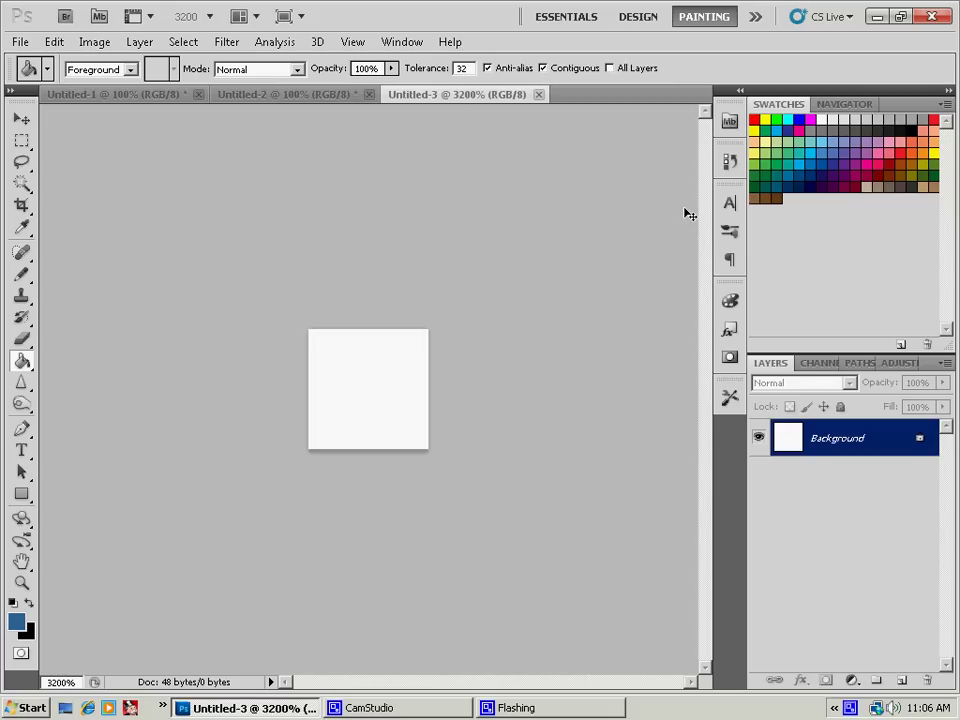
{"action": "left_click", "coordinate": [29, 603]}
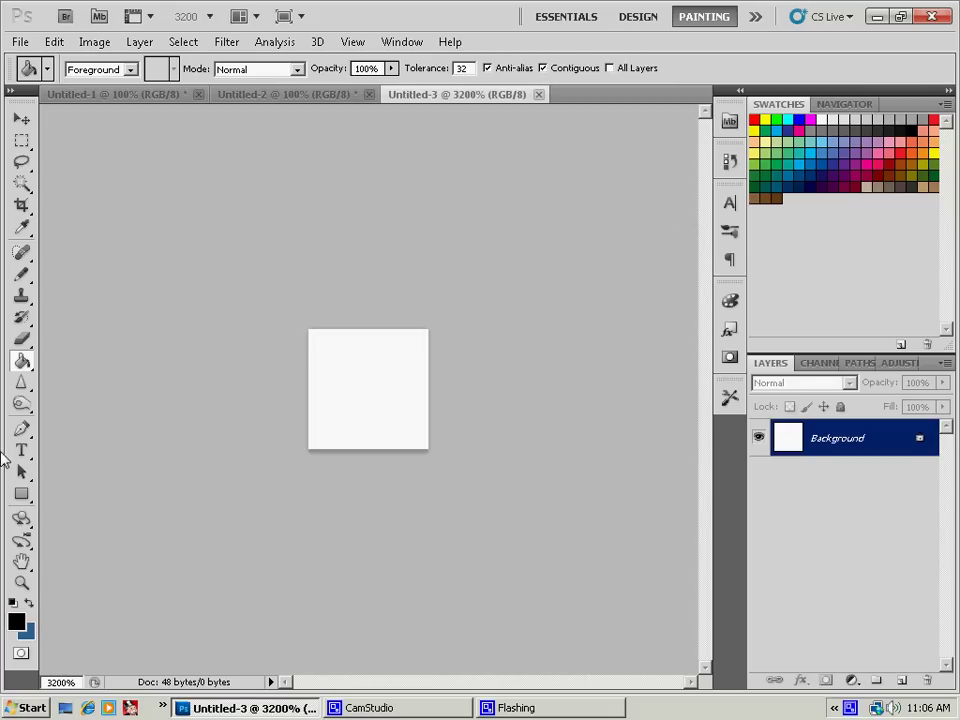
{"action": "left_click", "coordinate": [18, 496]}
{"action": "left_click_drag", "start_coordinate": [279, 306], "coordinate": [477, 489]}
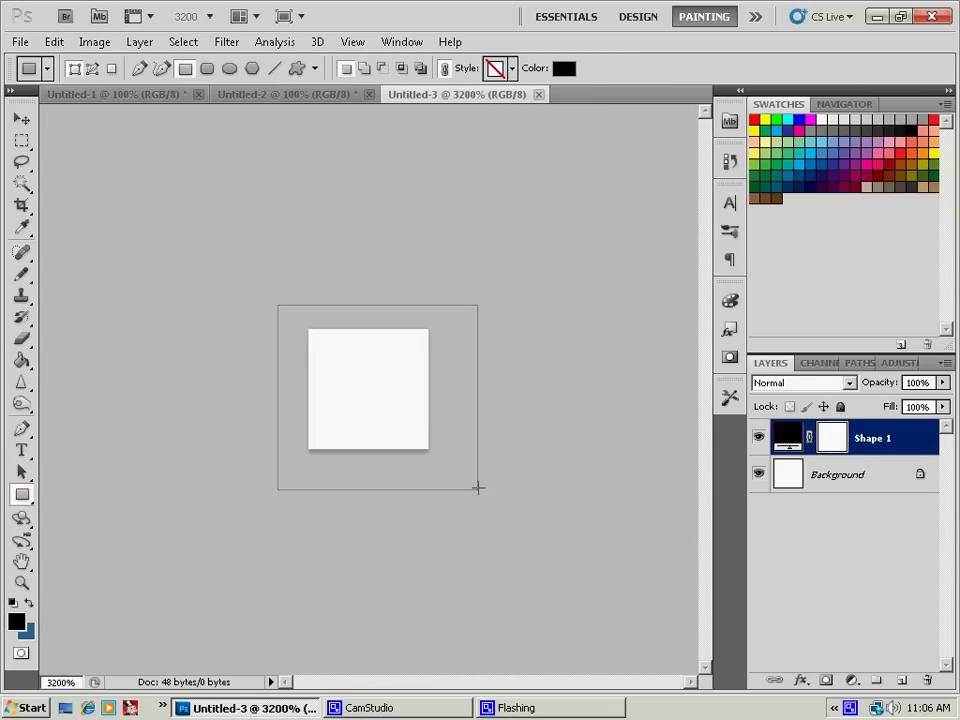
On a new layer, pencil a white four-pixel diagonal from top-right to bottom-left
{"action": "left_click", "coordinate": [901, 680]}
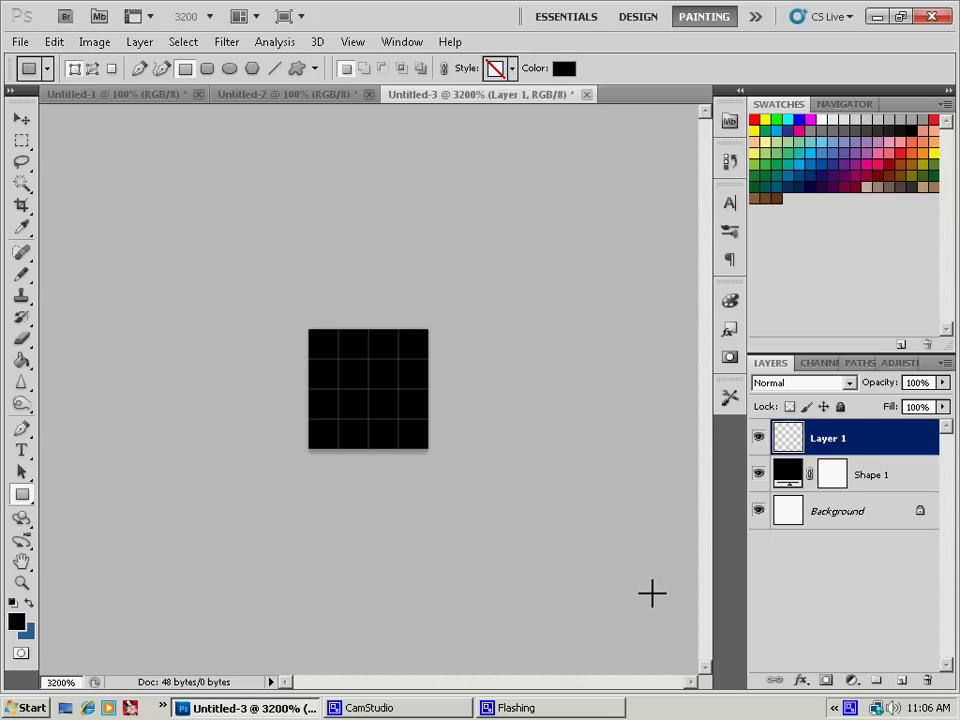
{"action": "left_click", "coordinate": [12, 602]}
{"action": "left_click", "coordinate": [29, 603]}
{"action": "left_click", "coordinate": [21, 273]}
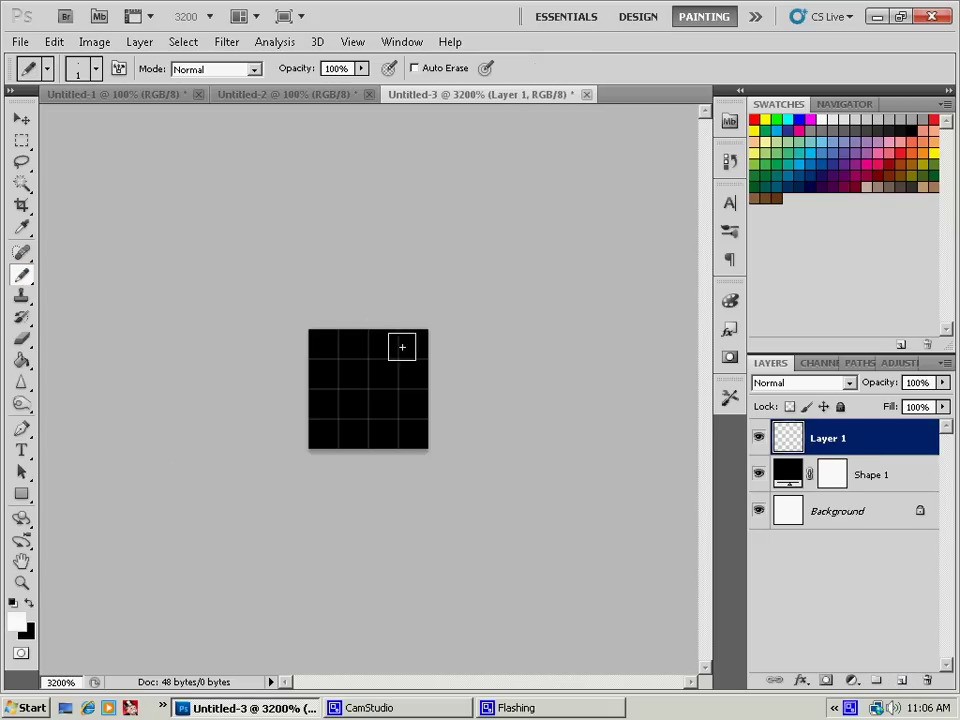
{"action": "left_click", "coordinate": [410, 343]}
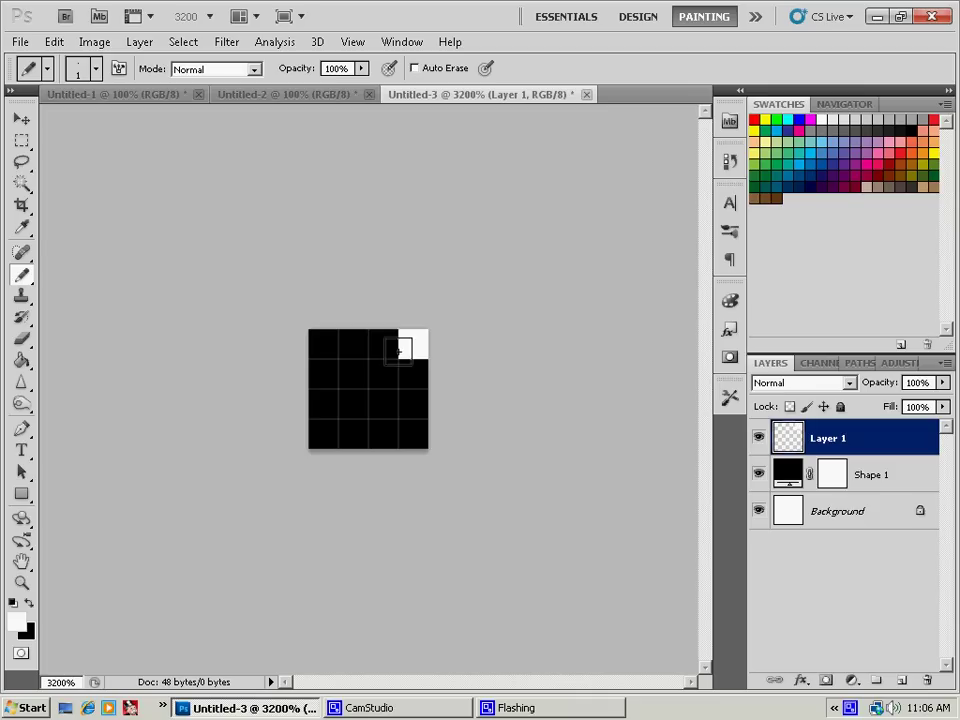
{"action": "left_click", "coordinate": [382, 373]}
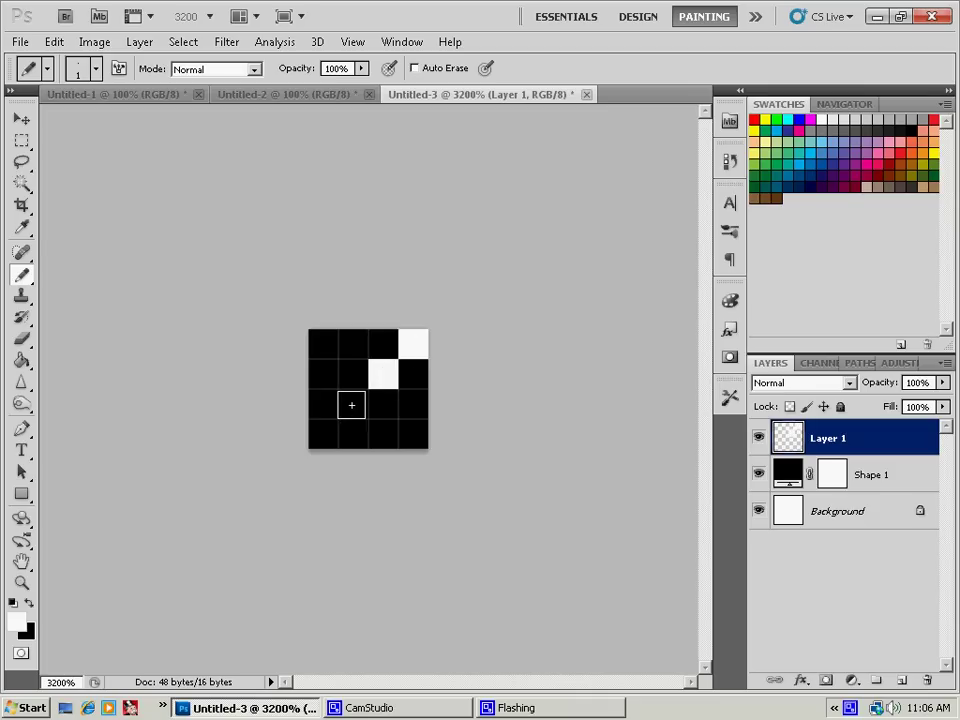
{"action": "left_click", "coordinate": [352, 403]}
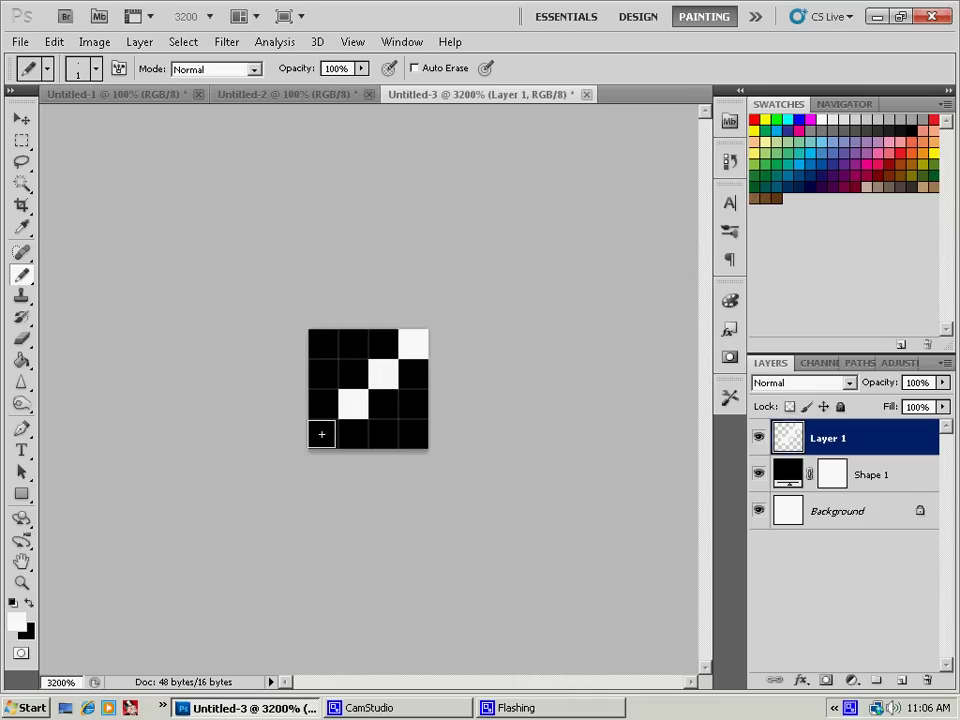
{"action": "left_click", "coordinate": [321, 434]}
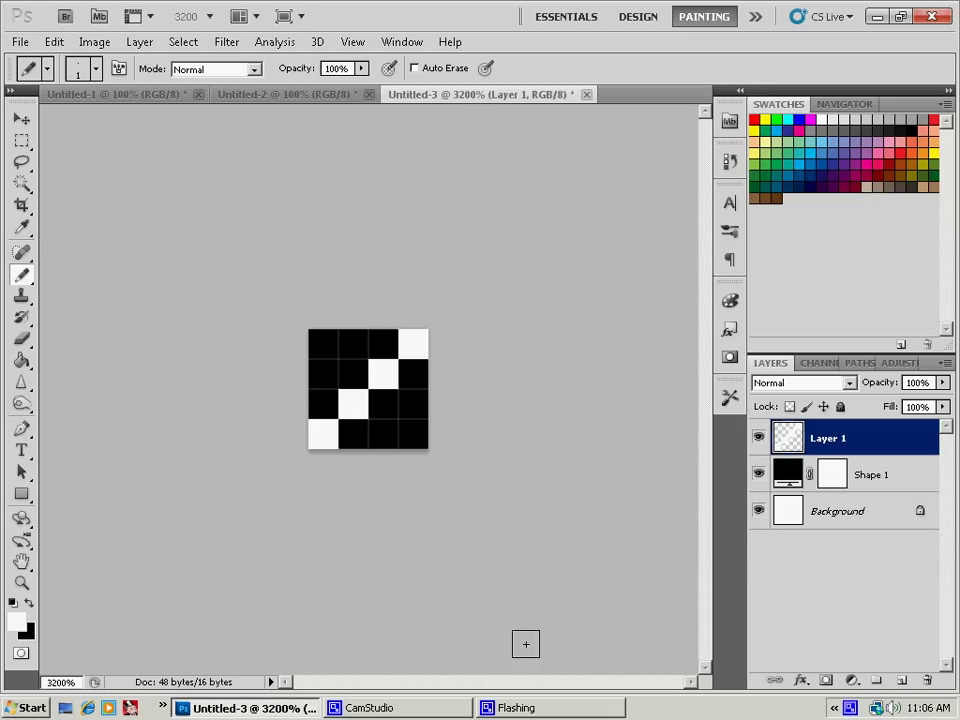
{"action": "left_click", "coordinate": [775, 485]}
Hide Shape 1 and Background, define the tile as pattern 'Denim', and close it unsaved
{"action": "left_click_drag", "start_coordinate": [762, 493], "coordinate": [756, 514]}
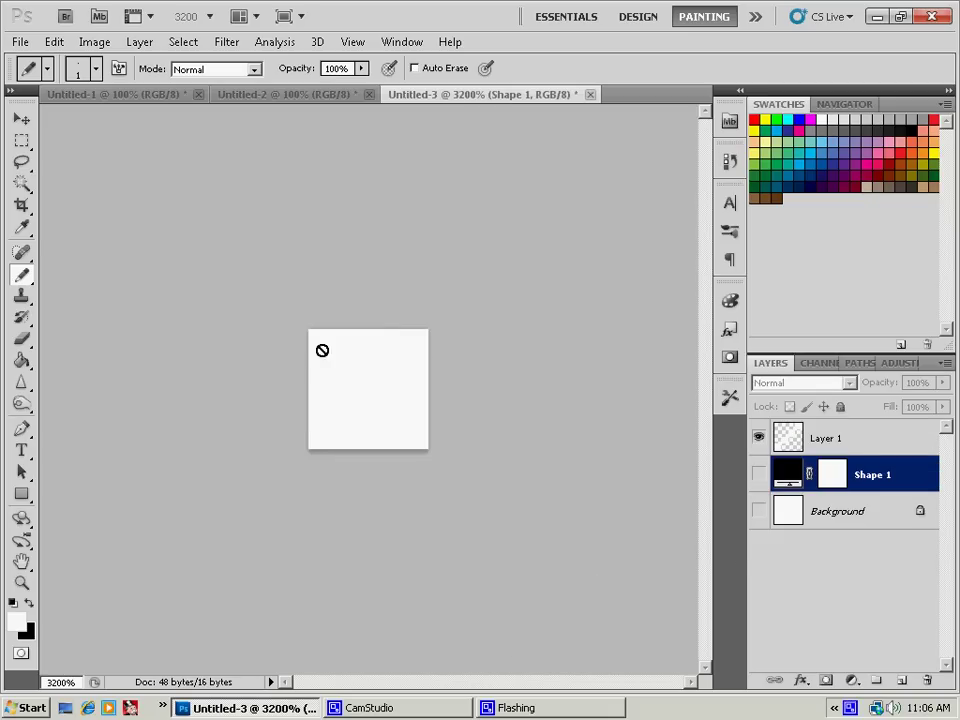
{"action": "left_click", "coordinate": [54, 42]}
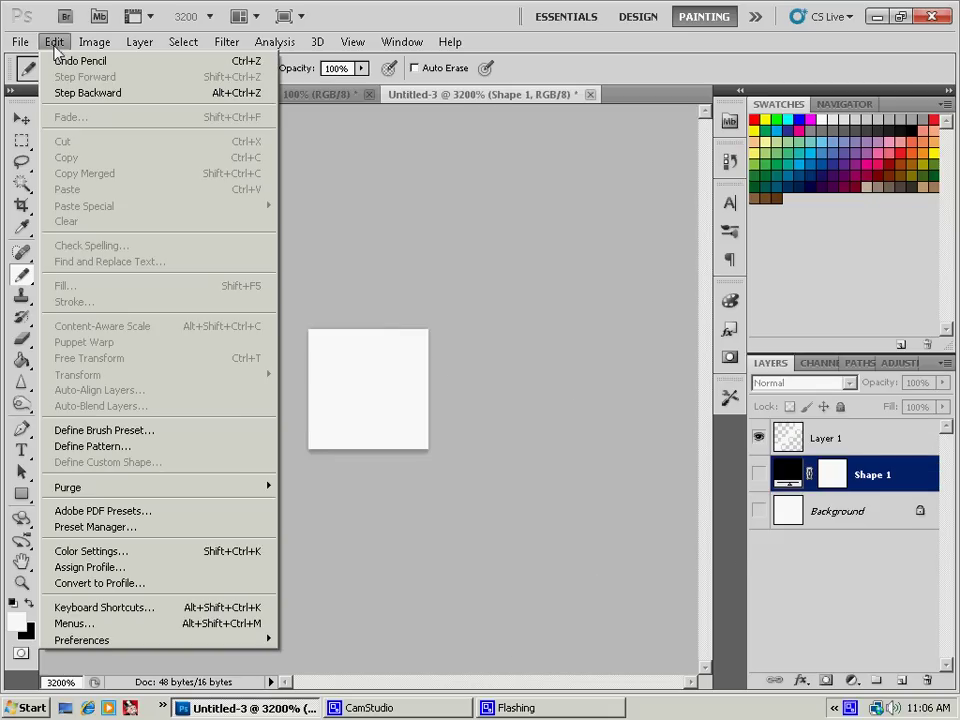
{"action": "left_click", "coordinate": [118, 447]}
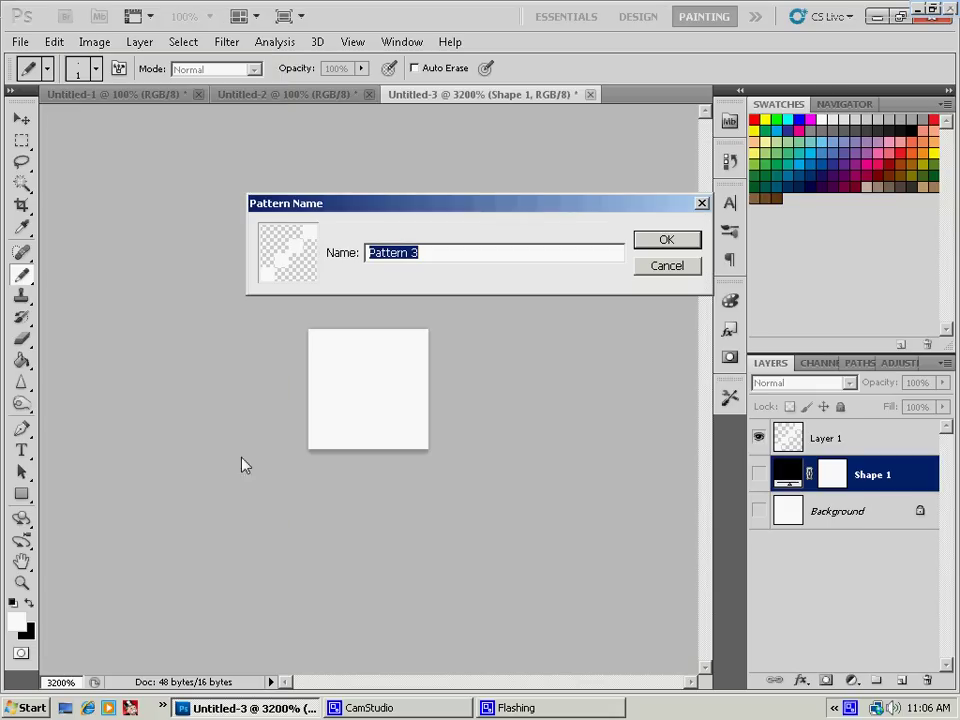
{"action": "type", "text": "Denim"}
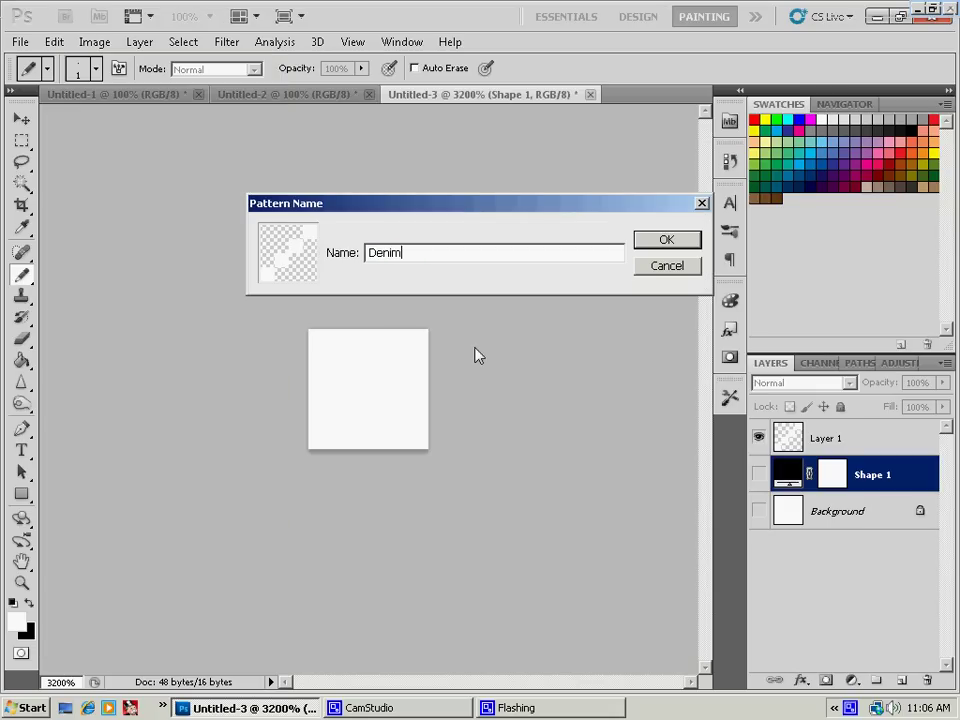
{"action": "left_click", "coordinate": [678, 244]}
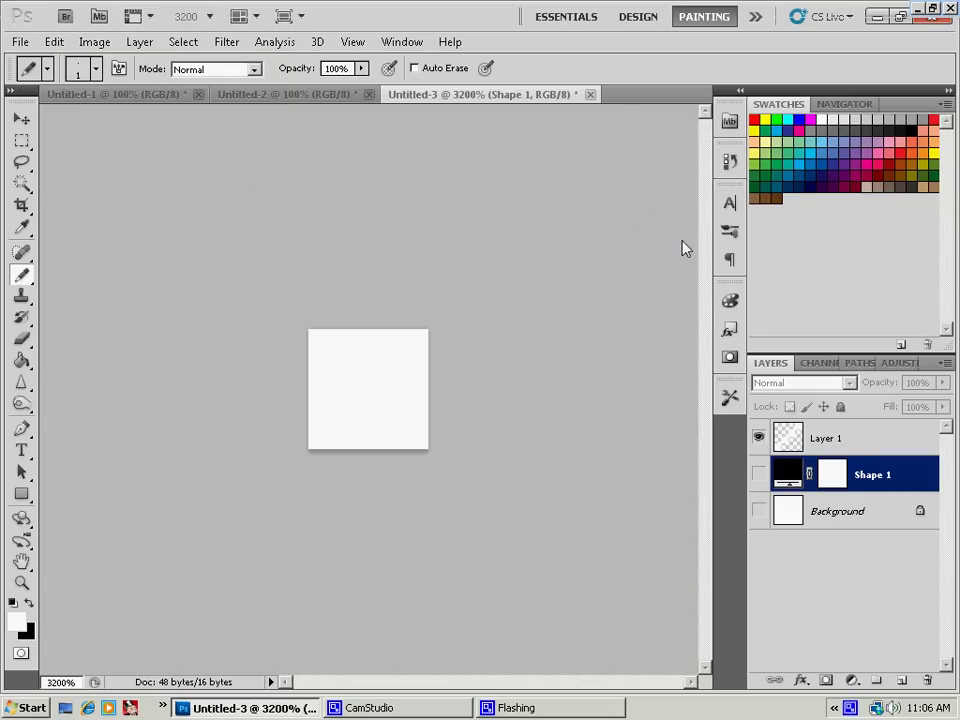
{"action": "left_click", "coordinate": [590, 94]}
{"action": "left_click", "coordinate": [487, 276]}
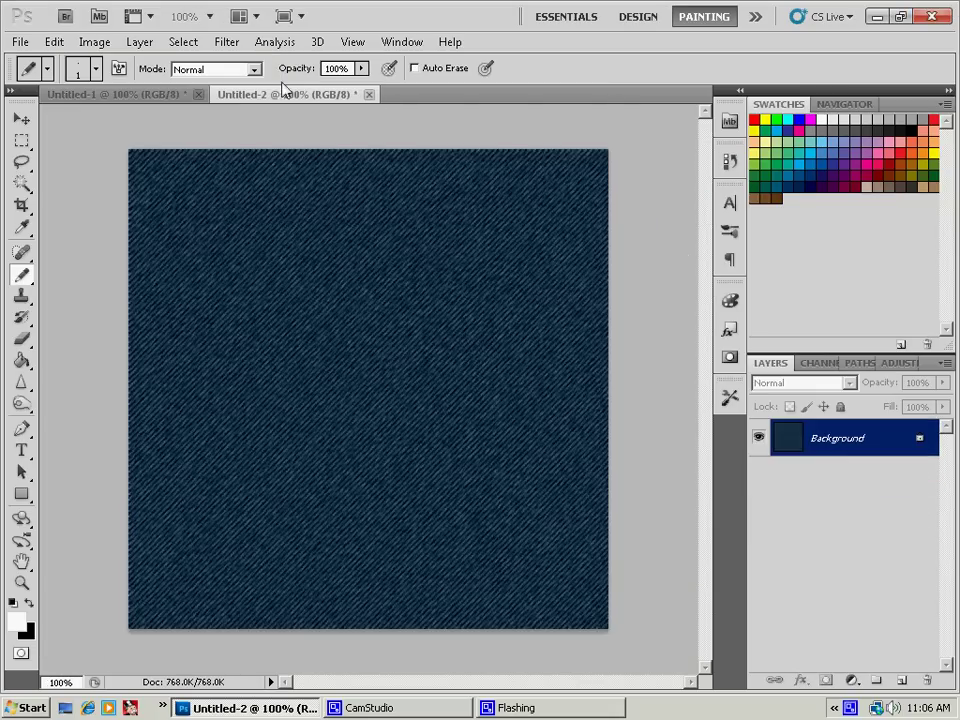
Add a new layer and fill it with the Denim pattern using the Paint Bucket
{"action": "left_click", "coordinate": [902, 680]}
{"action": "left_click", "coordinate": [21, 360]}
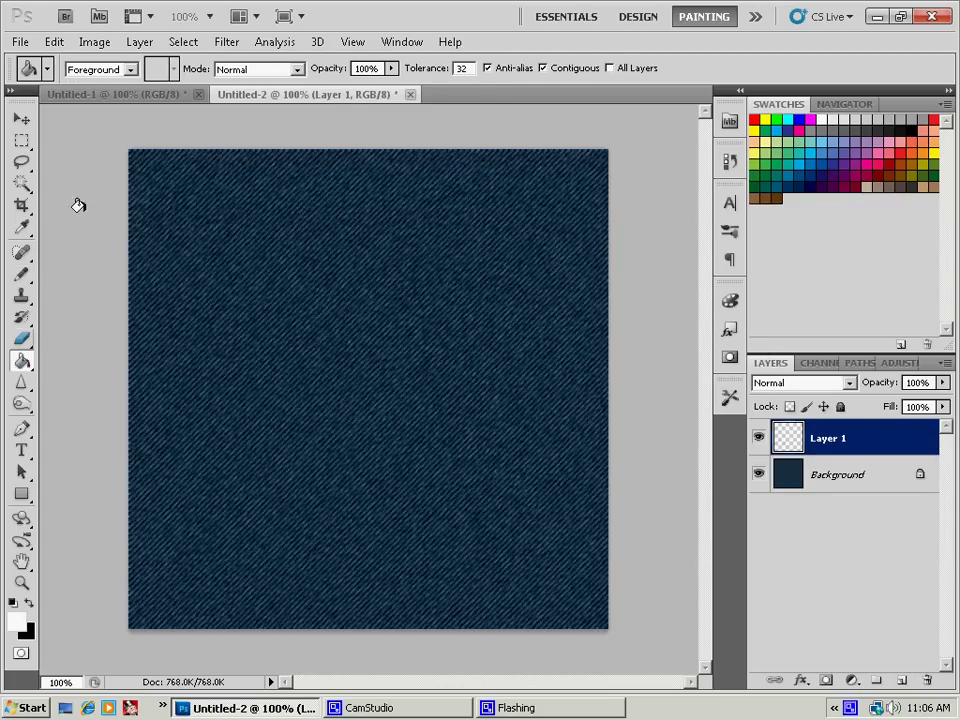
{"action": "left_click", "coordinate": [118, 70]}
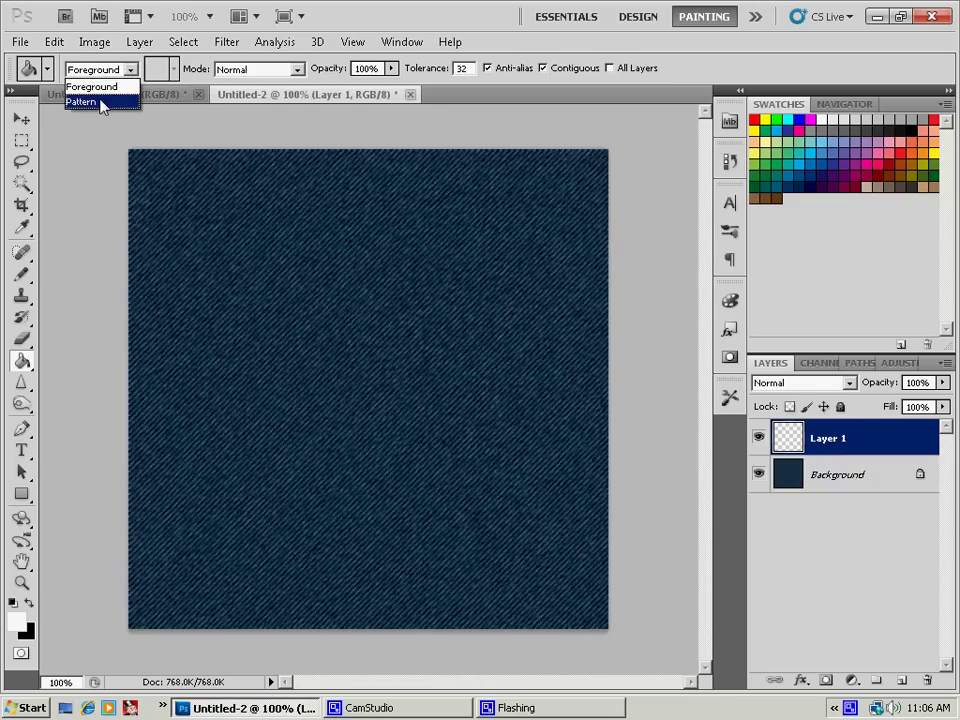
{"action": "left_click", "coordinate": [89, 103]}
{"action": "left_click", "coordinate": [166, 70]}
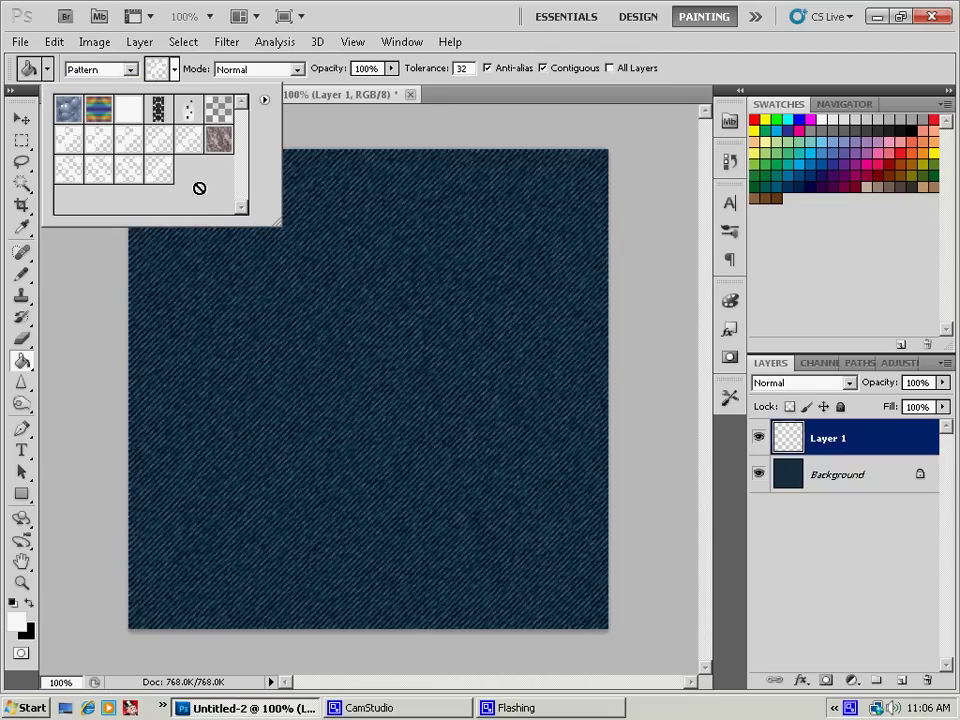
{"action": "double_click", "coordinate": [152, 172]}
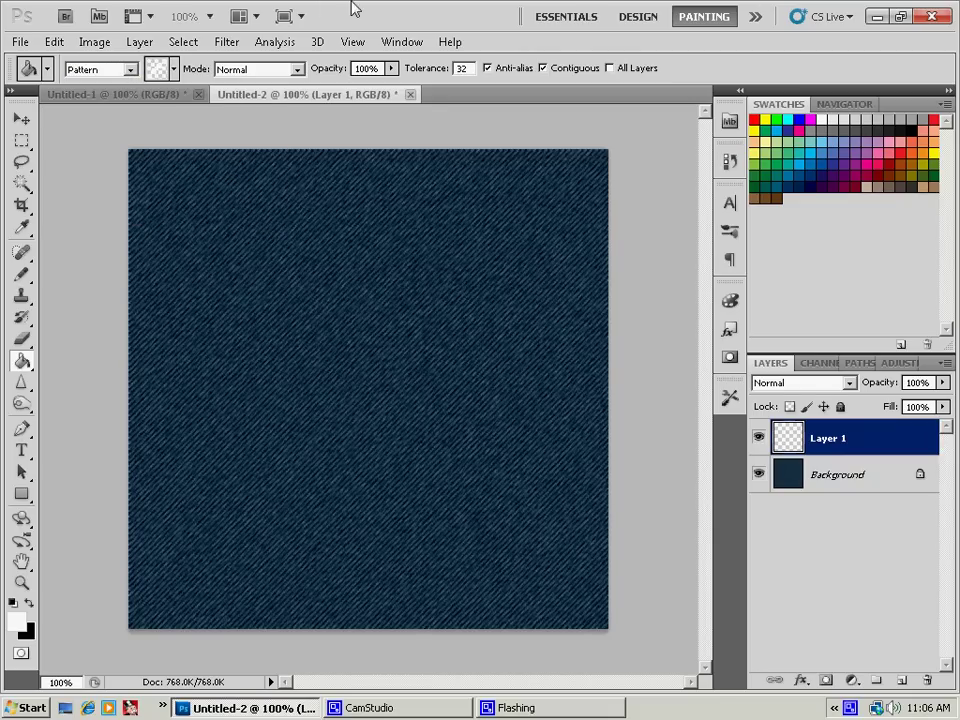
{"action": "left_click", "coordinate": [402, 239]}
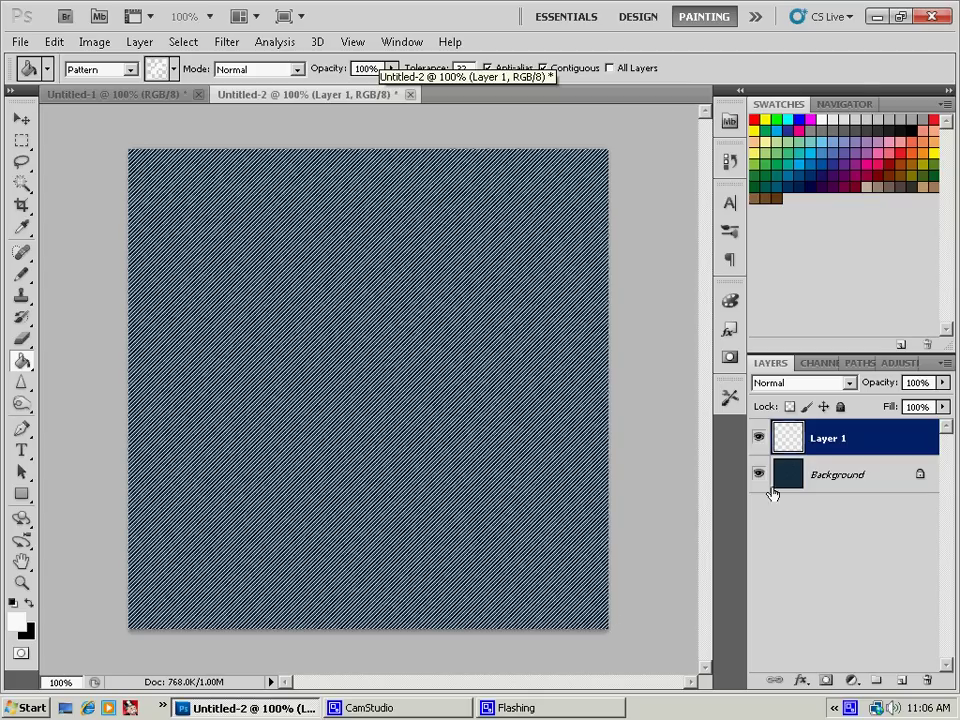
Set the pattern layer's blend mode to Overlay and opacity to 80%
{"action": "left_click", "coordinate": [819, 390]}
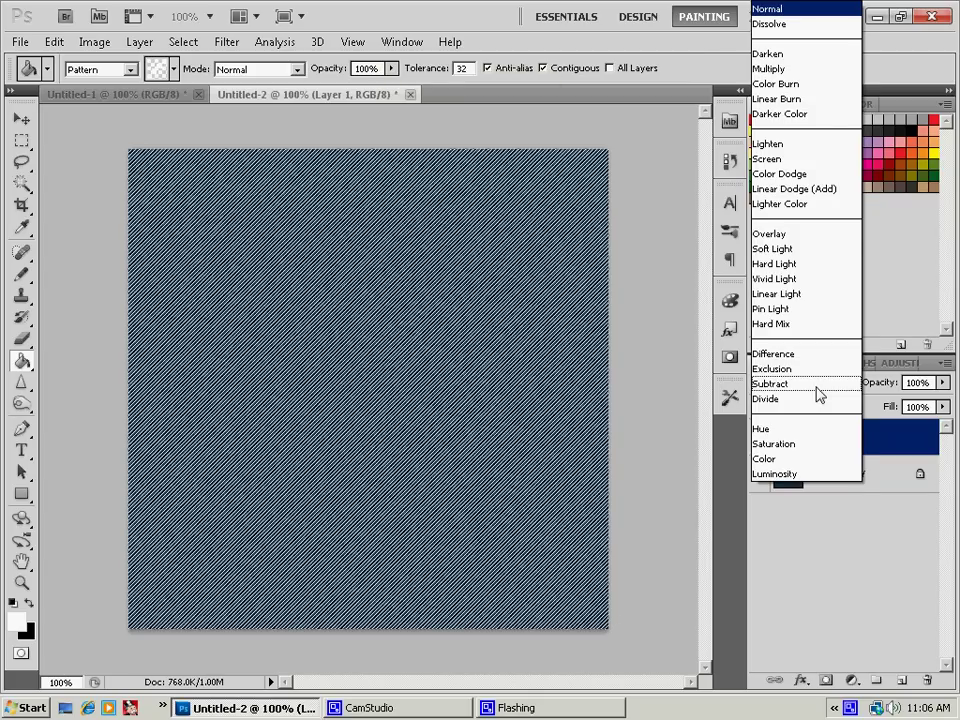
{"action": "left_click", "coordinate": [823, 236]}
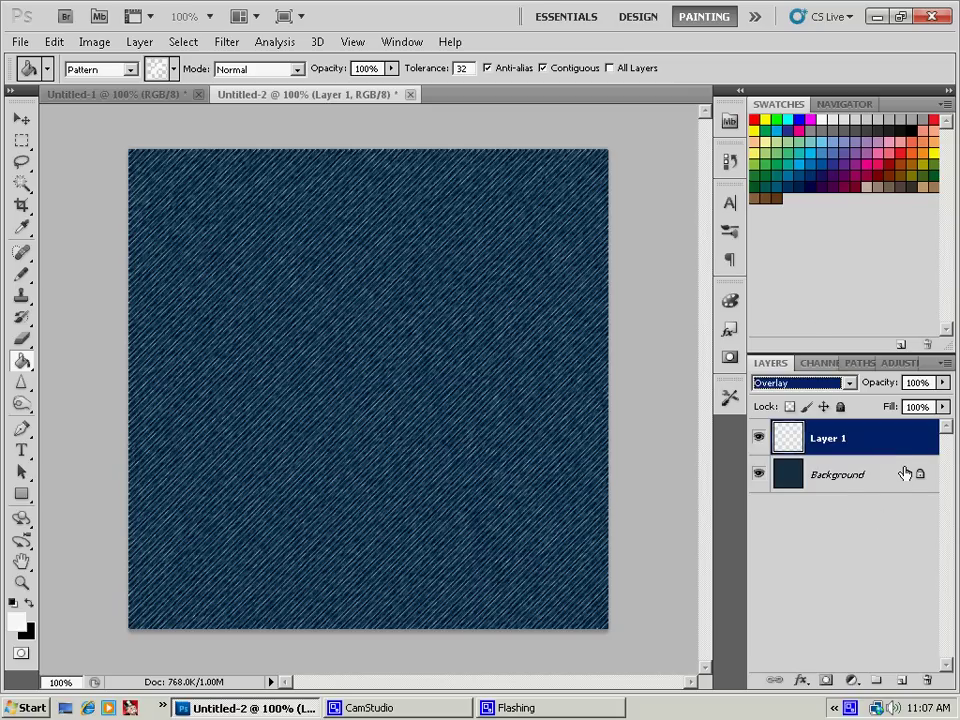
{"action": "left_click", "coordinate": [916, 382]}
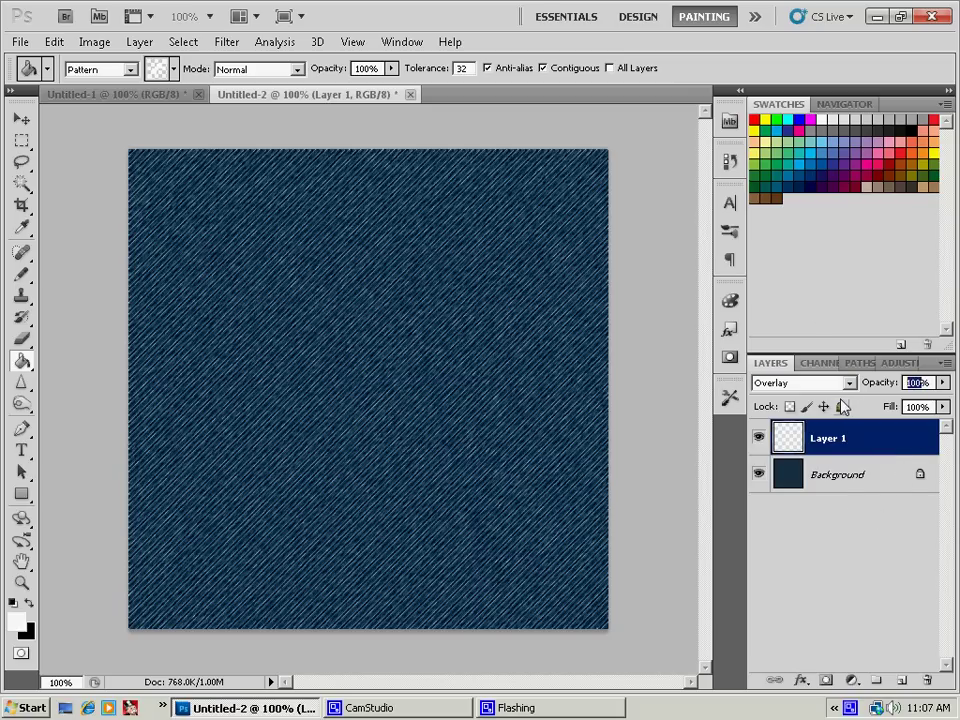
{"action": "type", "text": "80"}
{"action": "key", "text": "Return"}
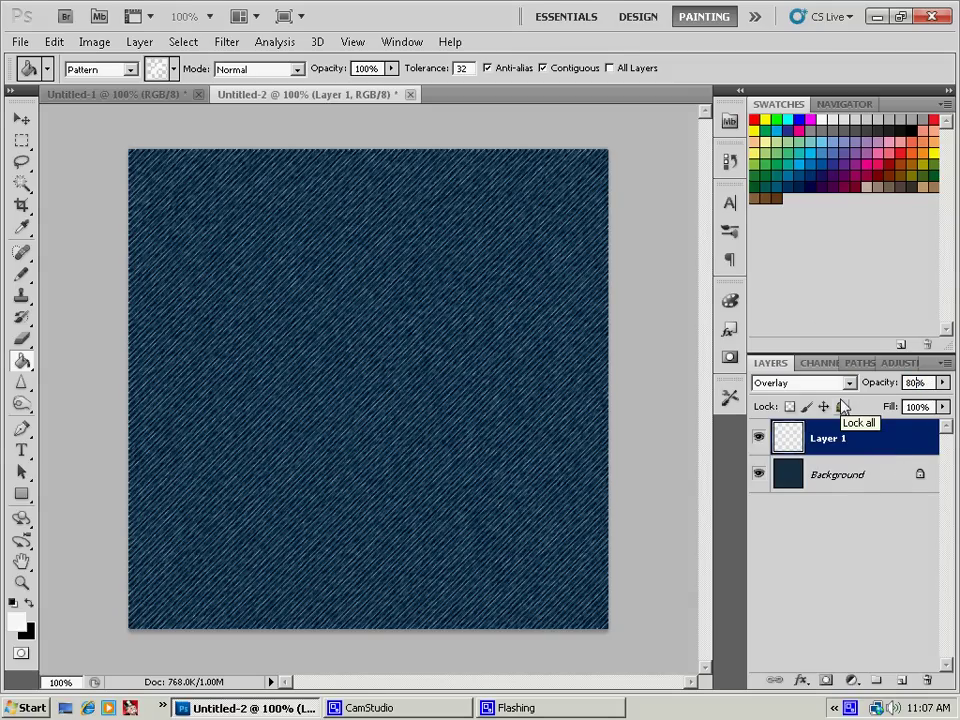